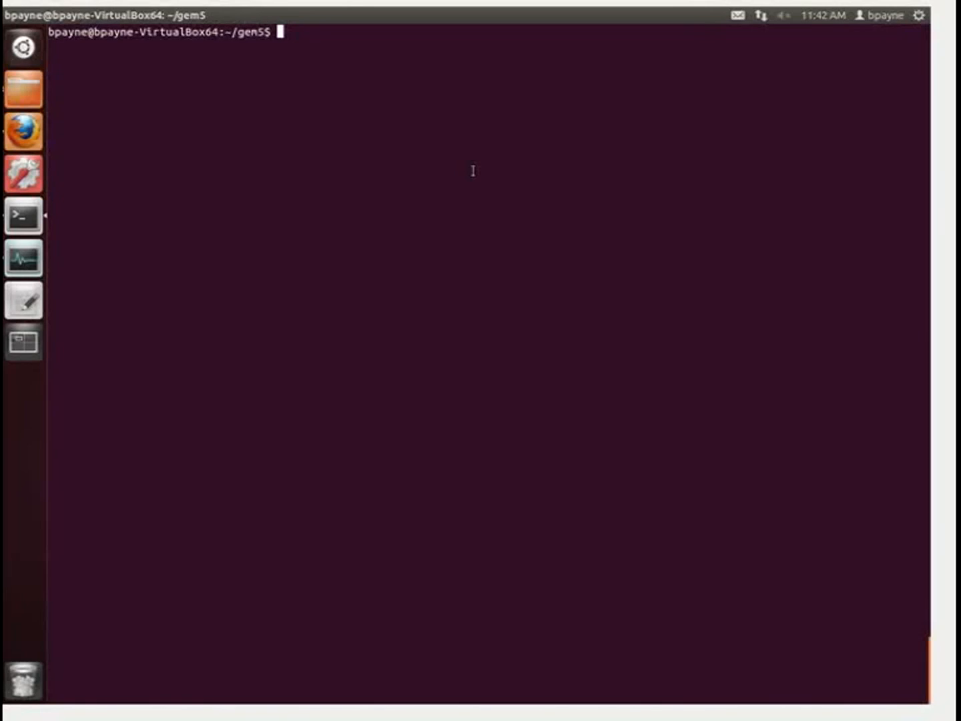
text(mkdir)
Create full_system_images in the home directory, cd into it, and paste the ARM archive wget command
key(BackSpace)
key(BackSpace)
key(BackSpace)
text(cd)
key(Return)
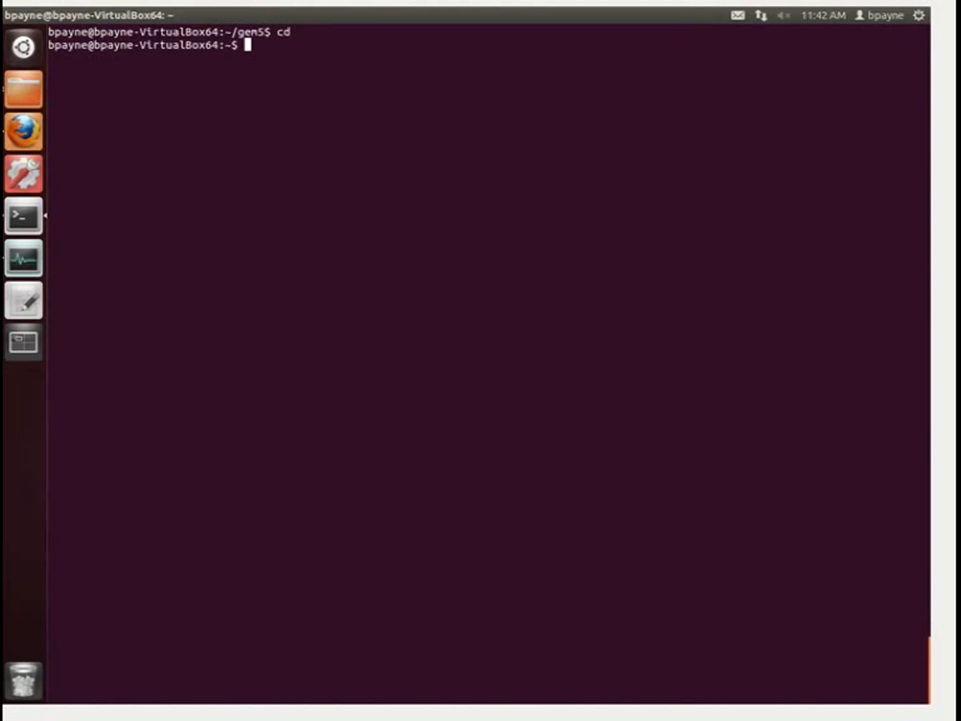
text(mkdir full_syst)
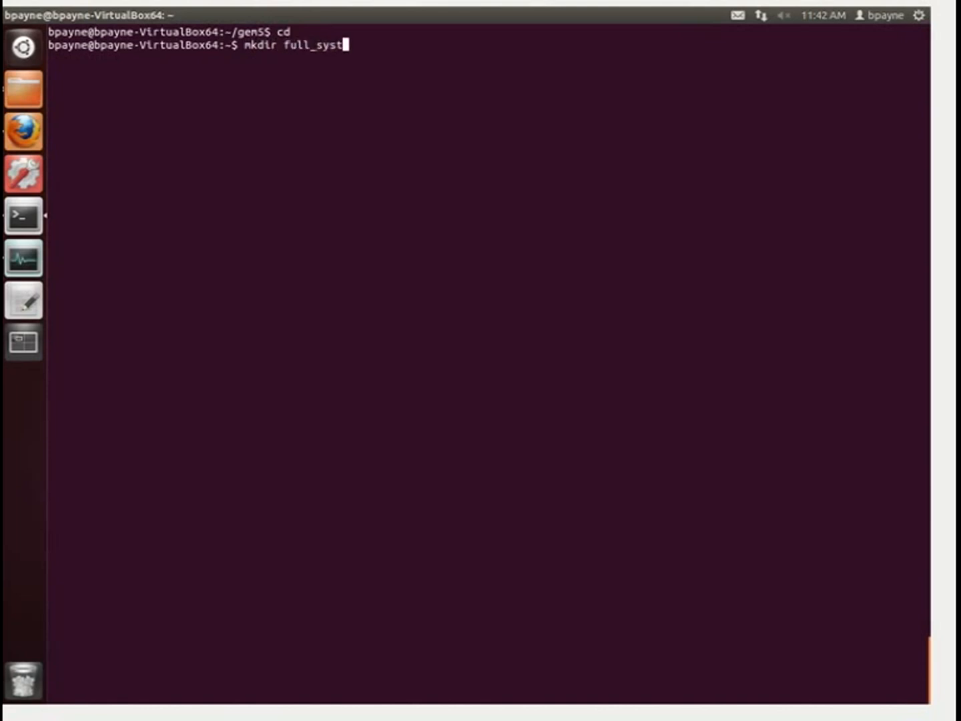
text(em_images)
key(Return)
text(cd fu)
key(Tab)
key(Return)
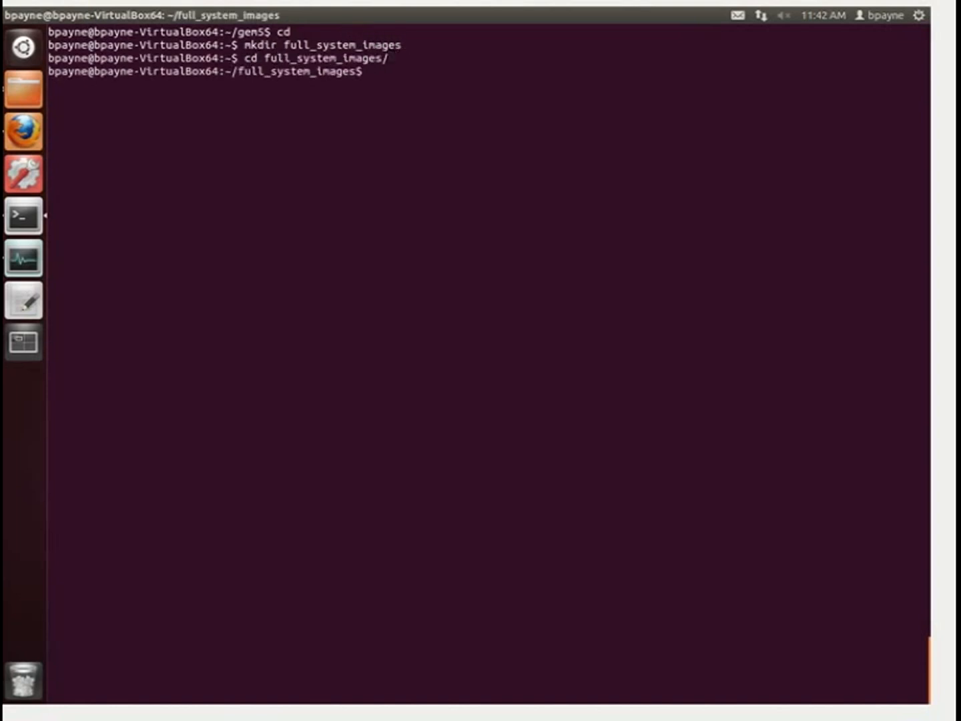
middle_click(538, 182)
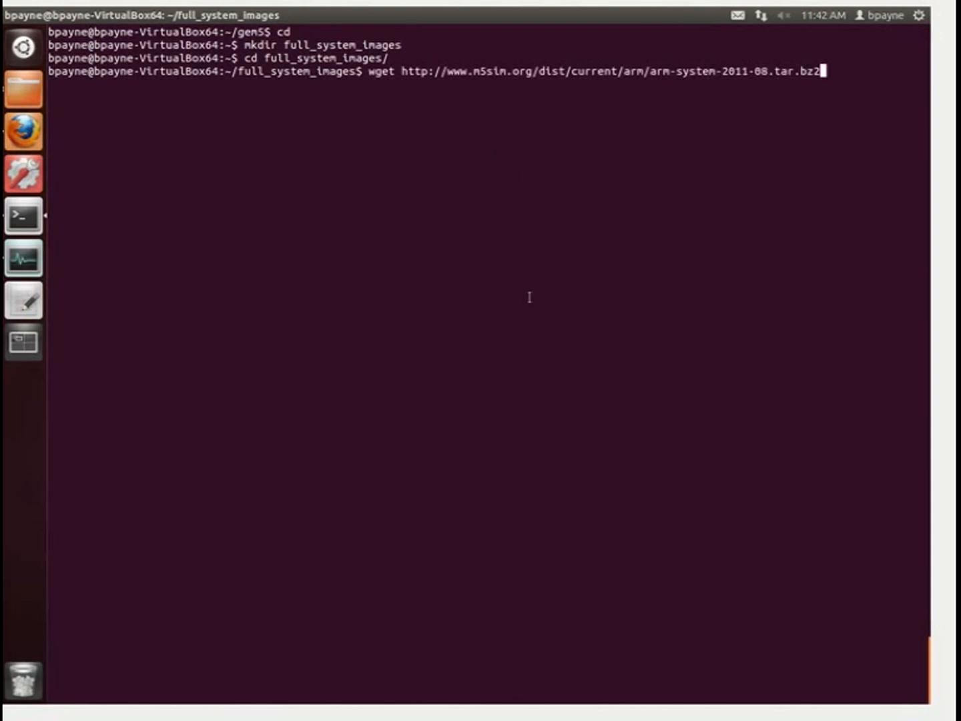
Download arm-system-2011-08.tar.bz2 with wget and extract it with tar jxf
key(Return)
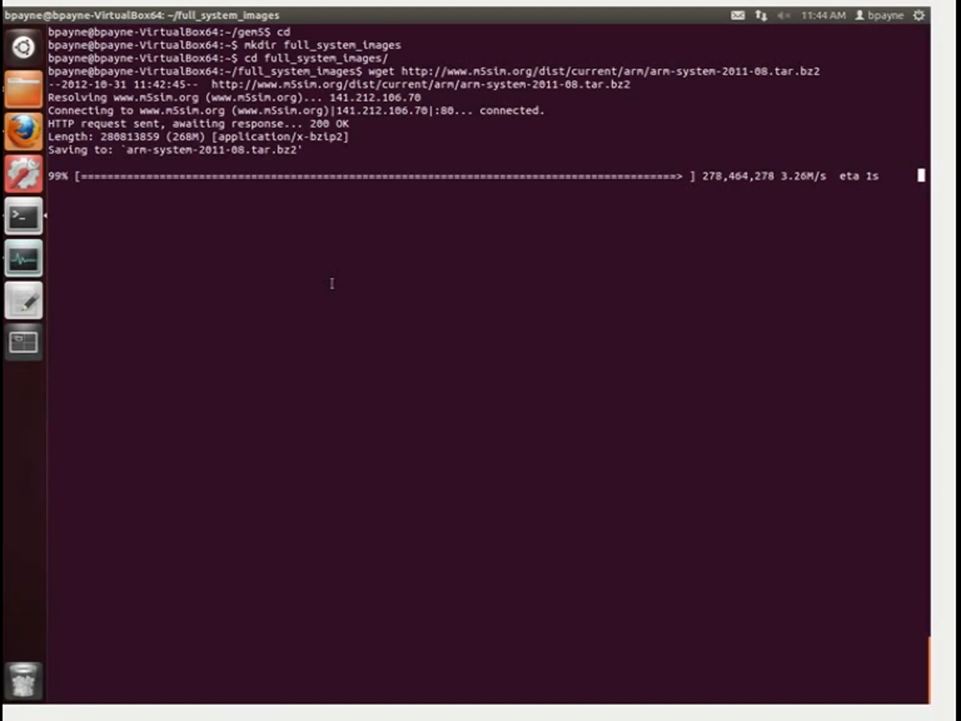
text(tar )
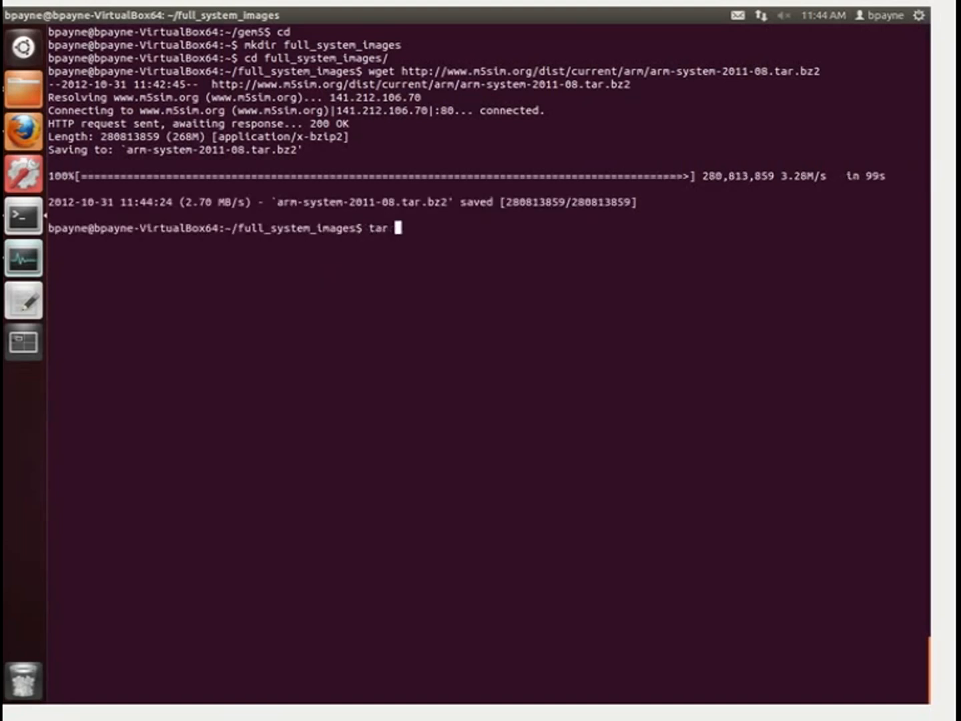
text(jxf a)
key(Tab)
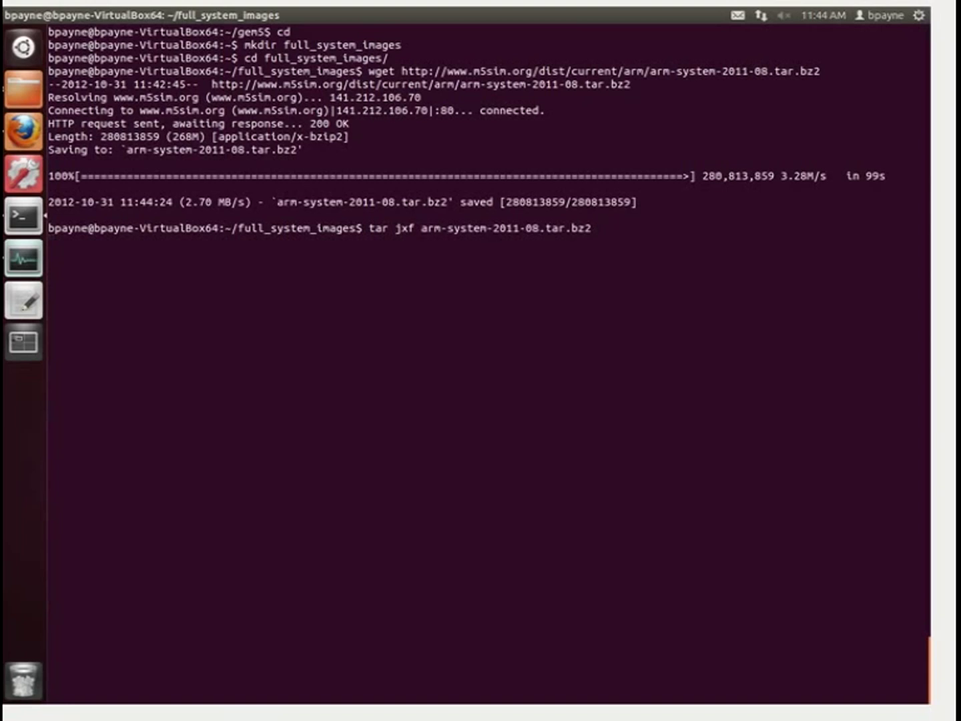
key(Return)
Append an export M5_PATH line for full_system_images (with trailing slash) to ~/.bashrc via echo
right_click(518, 255)
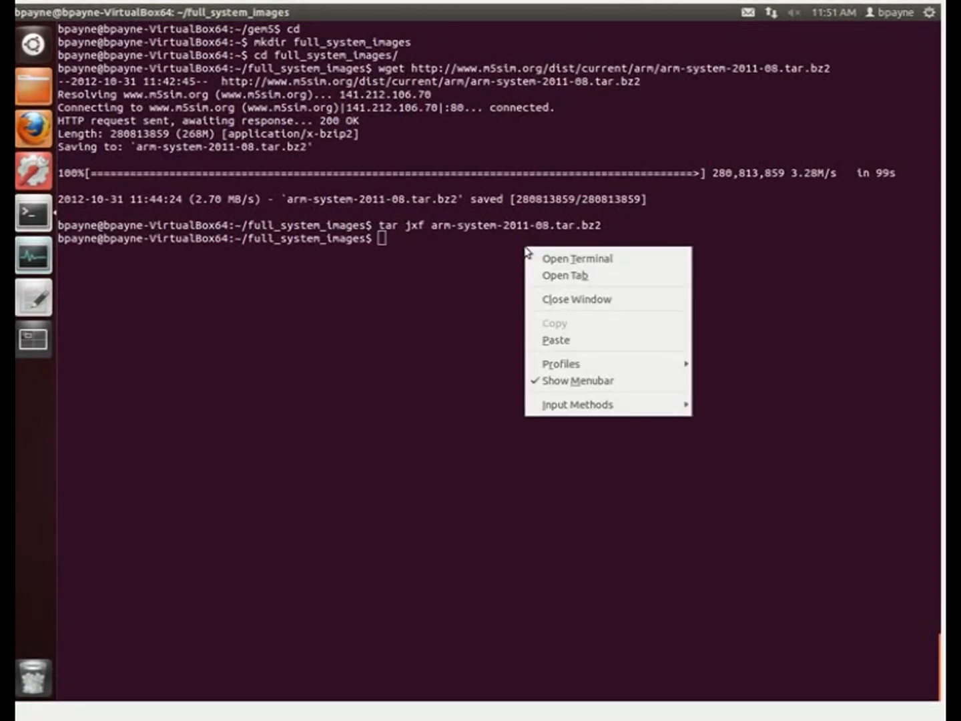
click(556, 340)
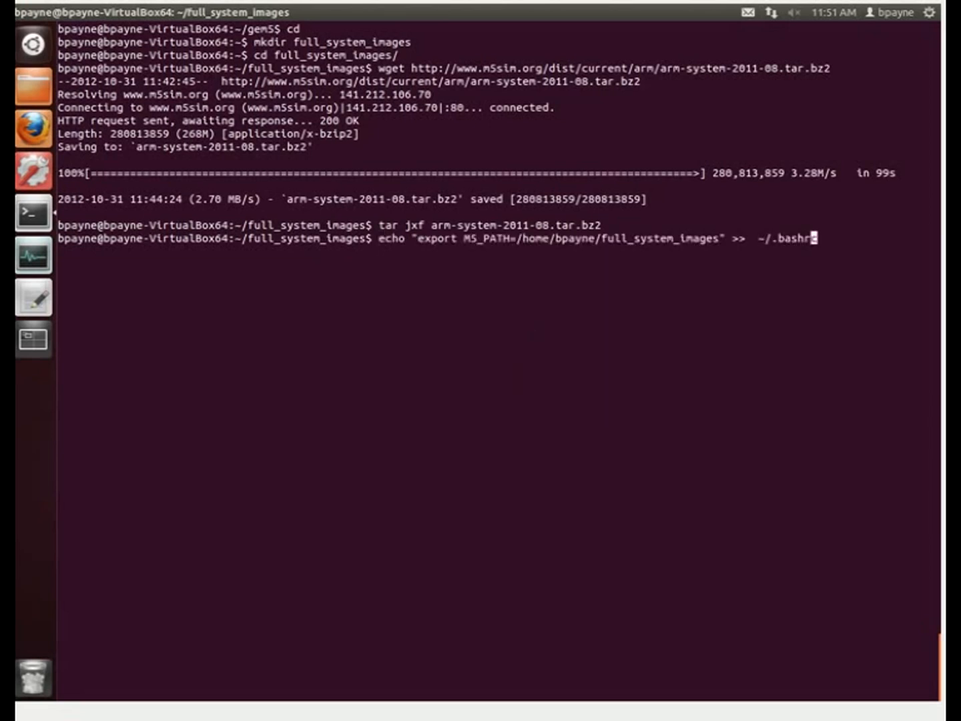
key(Left)
key(Left)
key(Left)
key(Left)
key(Left)
key(Left)
key(Left)
key(Left)
key(Left)
text(/)
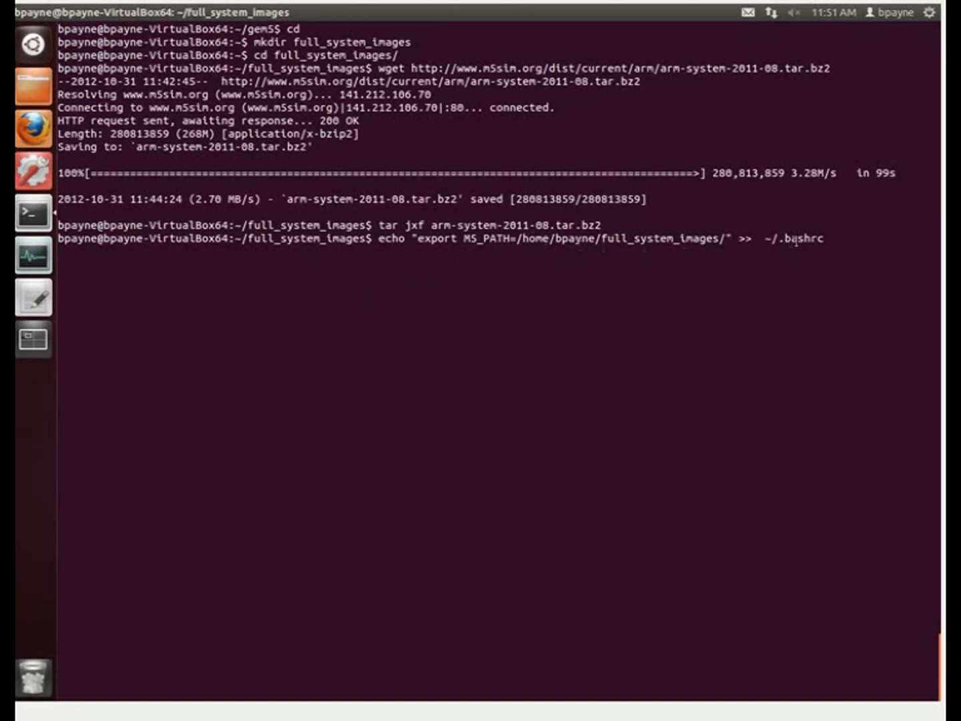
key(Return)
text(gedit )
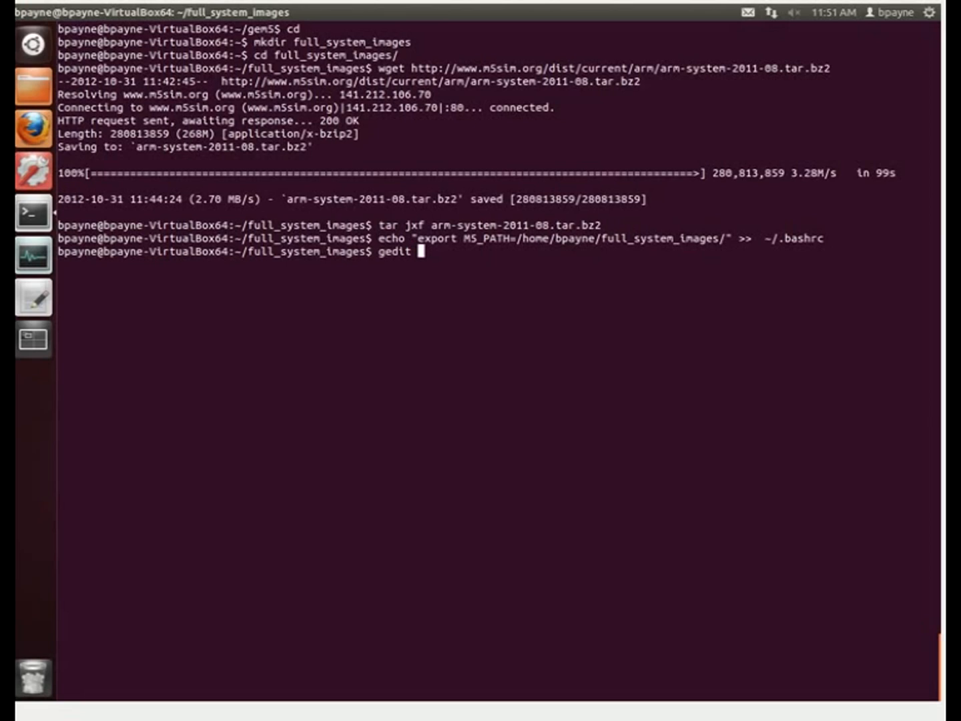
text(~/.ba)
text(shr)
text(c)
Open ~/.bashrc in gedit, check the M5_PATH export at the bottom, and save it
key(Return)
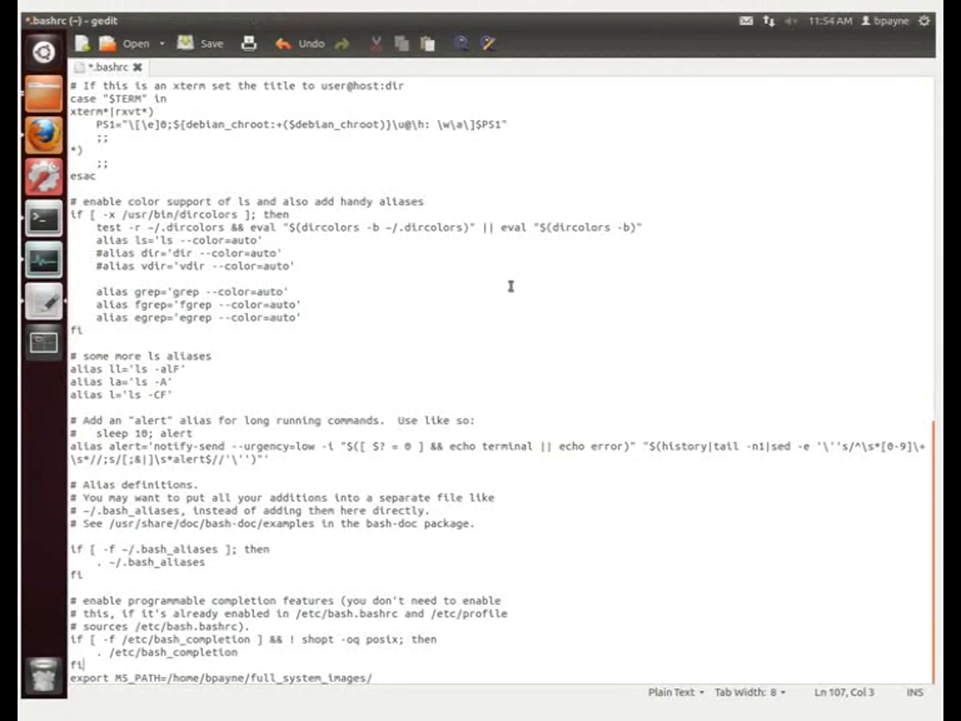
key(Down)
click(211, 44)
Close gedit, source ~/.bashrc, and echo $M5_PATH to confirm /home/bpayne/full_system_images/
key(ctrl+q)
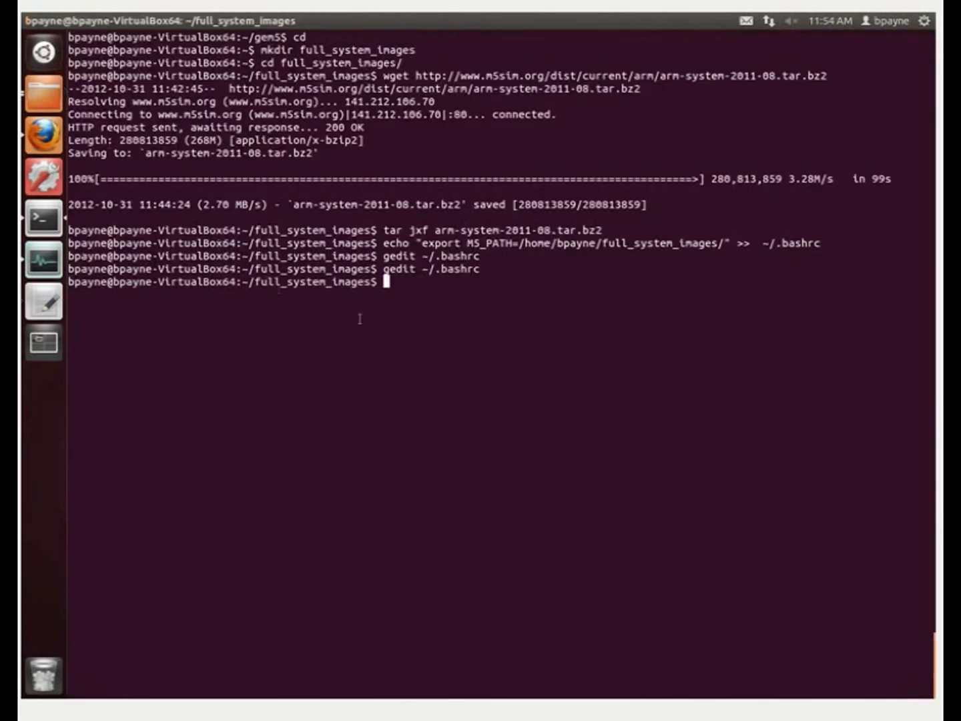
text(echo $M5_P)
text(ATH)
key(Return)
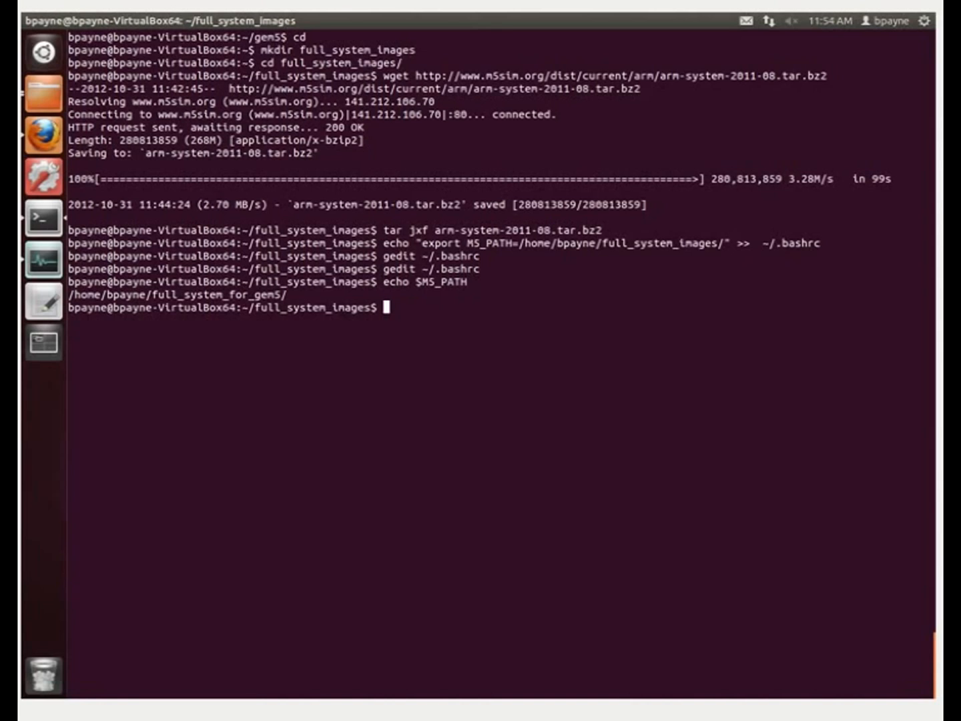
text(souce)
key(BackSpace)
key(BackSpace)
key(BackSpace)
text(rce ~.)
text(/)
key(BackSpace)
key(BackSpace)
text(/.bashrc)
key(Return)
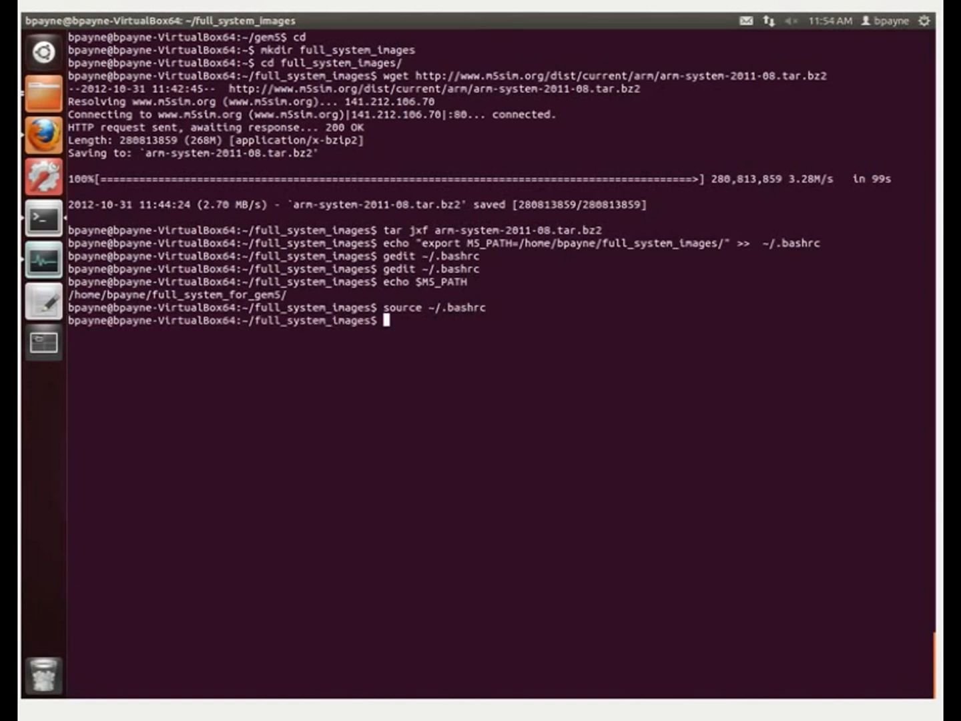
text(echo $M5_PATH)
key(Return)
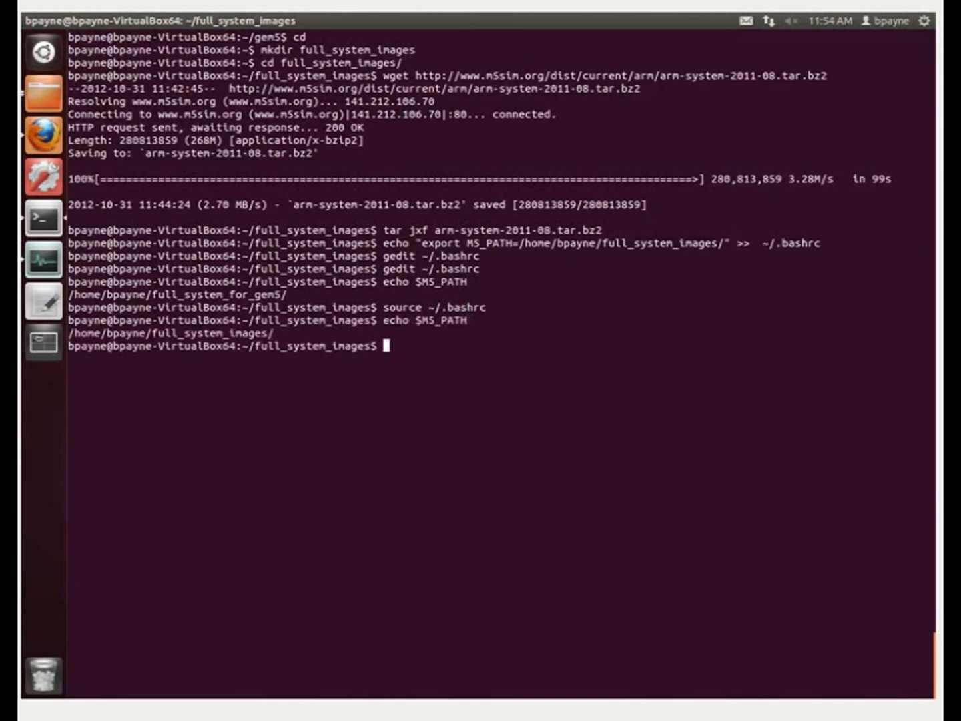
text(cd)
Enter ~/gem5 and build the command build/ARM/gem5.opt configs/example/fs.py with Tab completion
key(Return)
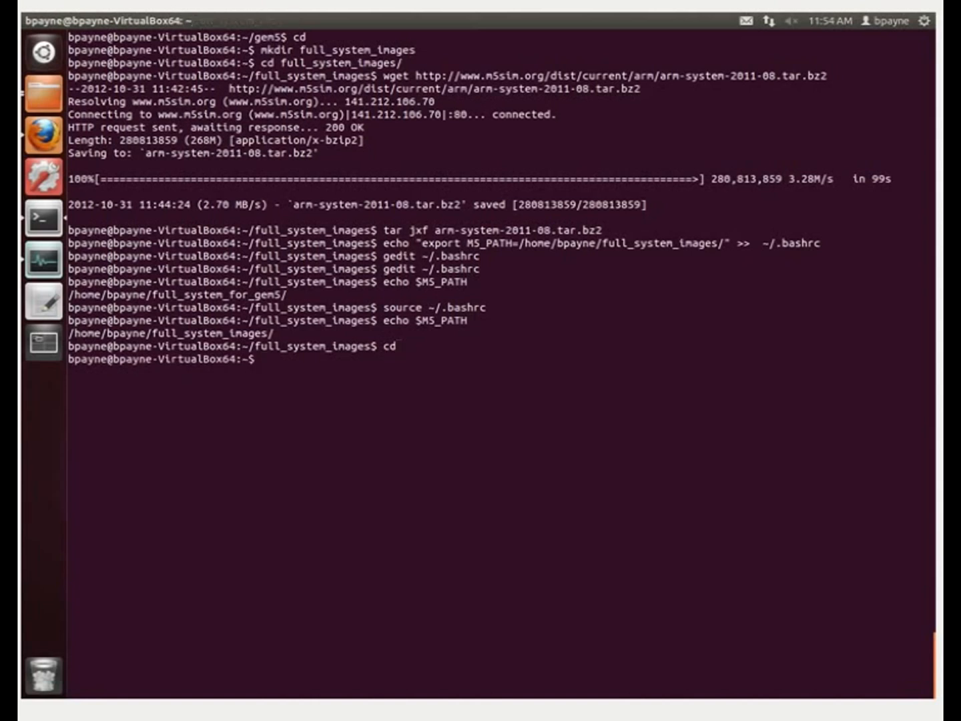
text(cd gem5/)
key(Return)
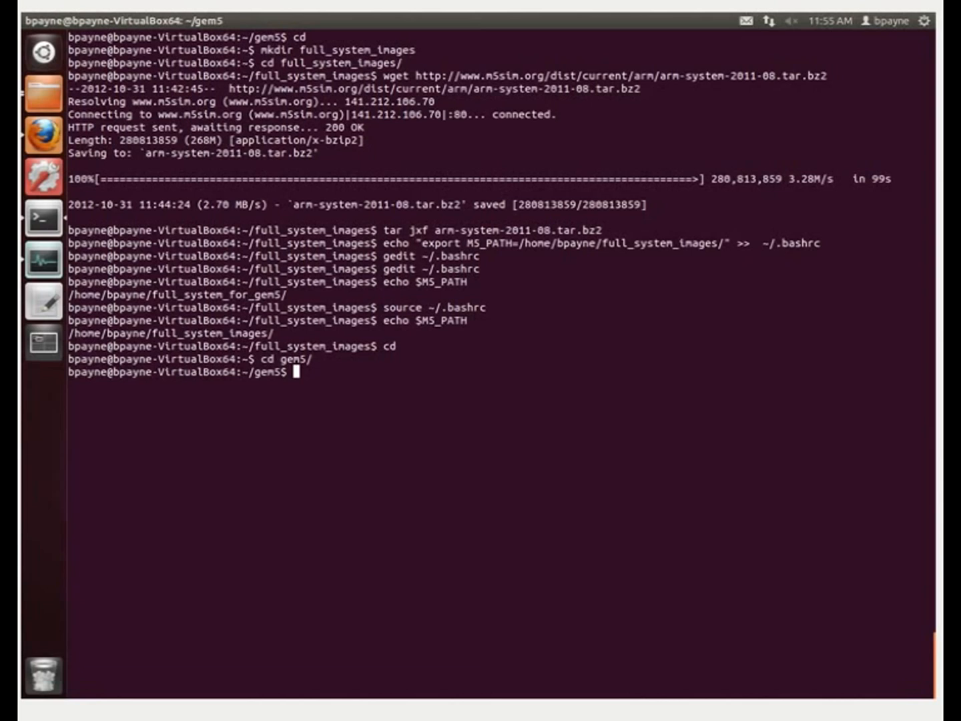
text(buil)
text(tin)
key(BackSpace)
key(BackSpace)
key(BackSpace)
text(d/ARM/)
text(g)
key(Tab)
text(conf)
key(Tab)
text(ex)
key(Tab)
text(fs)
key(Tab)
text(--)
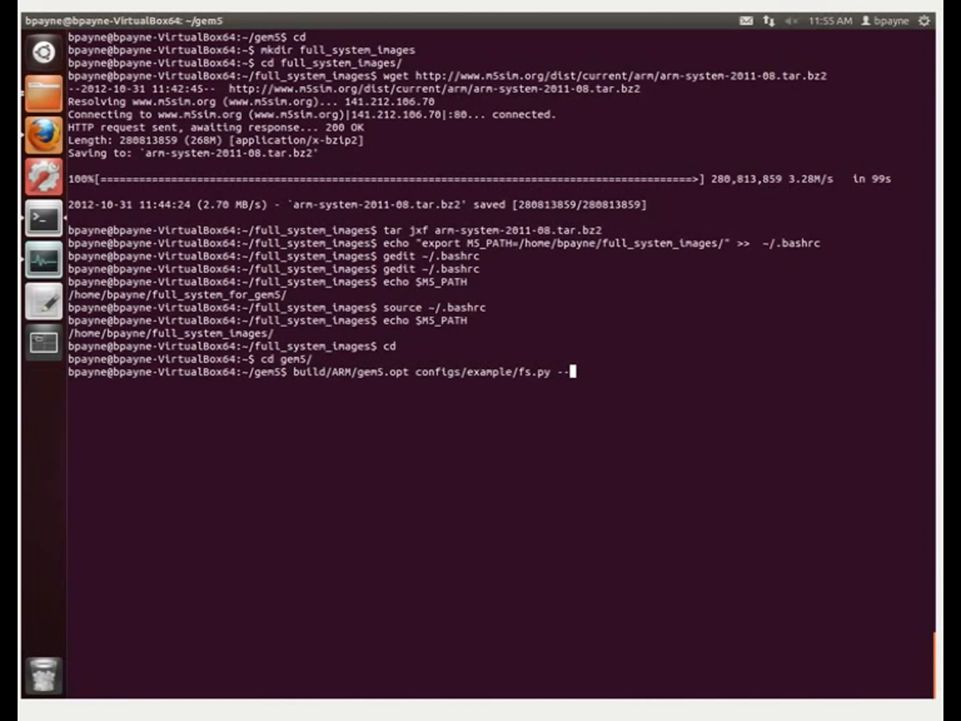
text(disk-image=)
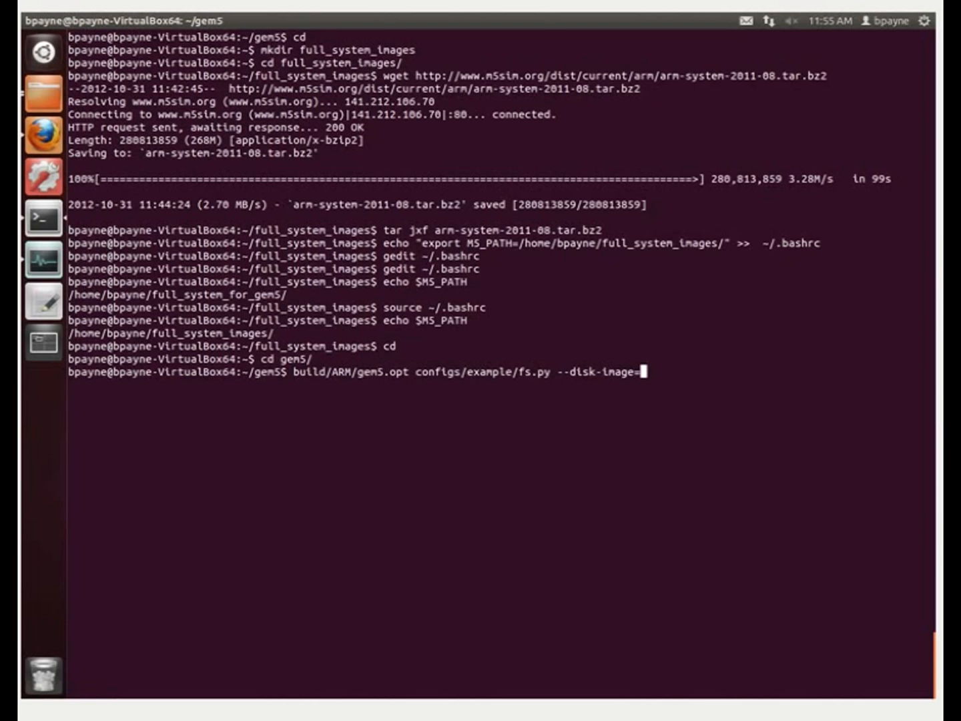
text(/home/bpayne/)
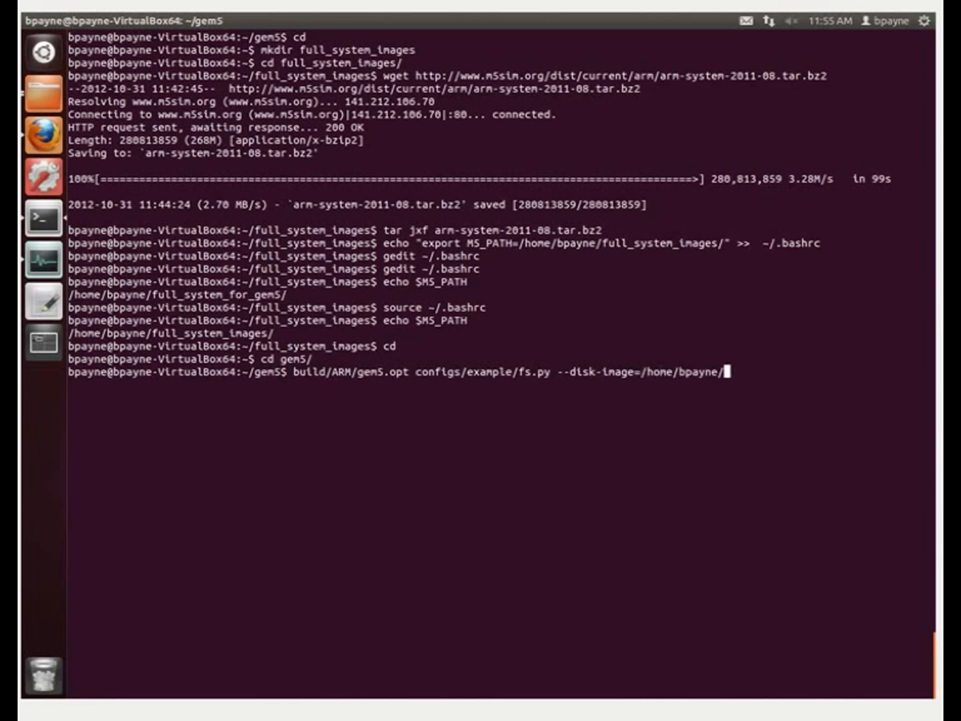
text(f)
text(u)
Add --disk-image pointing at full_system_images/disks/arm-ubuntu-natty-headless.img and launch the simulation
key(Tab)
text(d)
key(Tab)
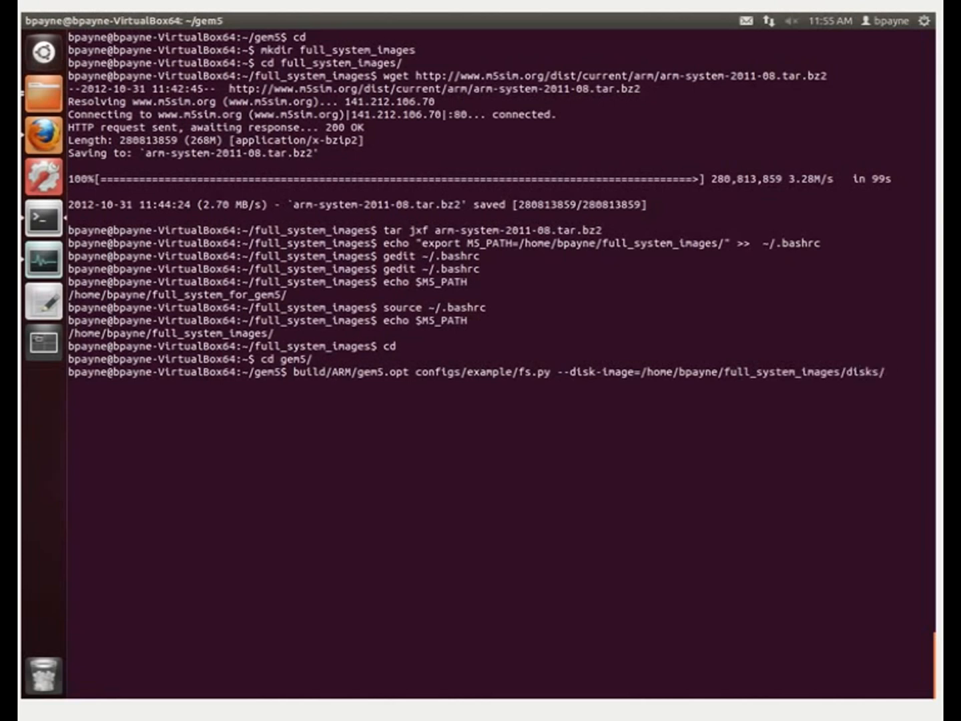
text(a)
key(Tab)
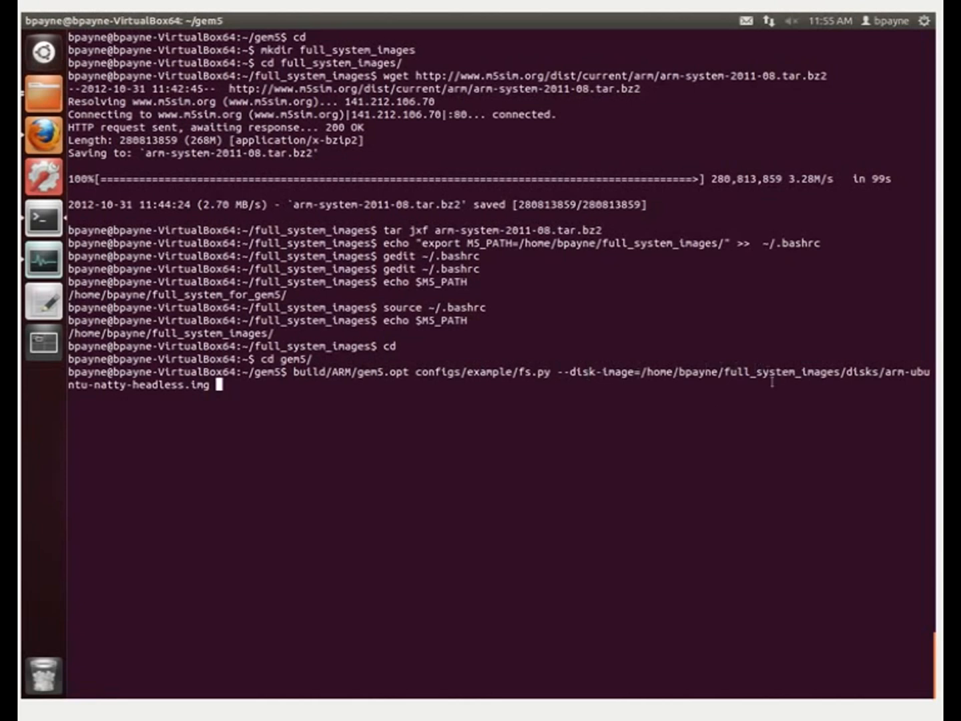
key(Return)
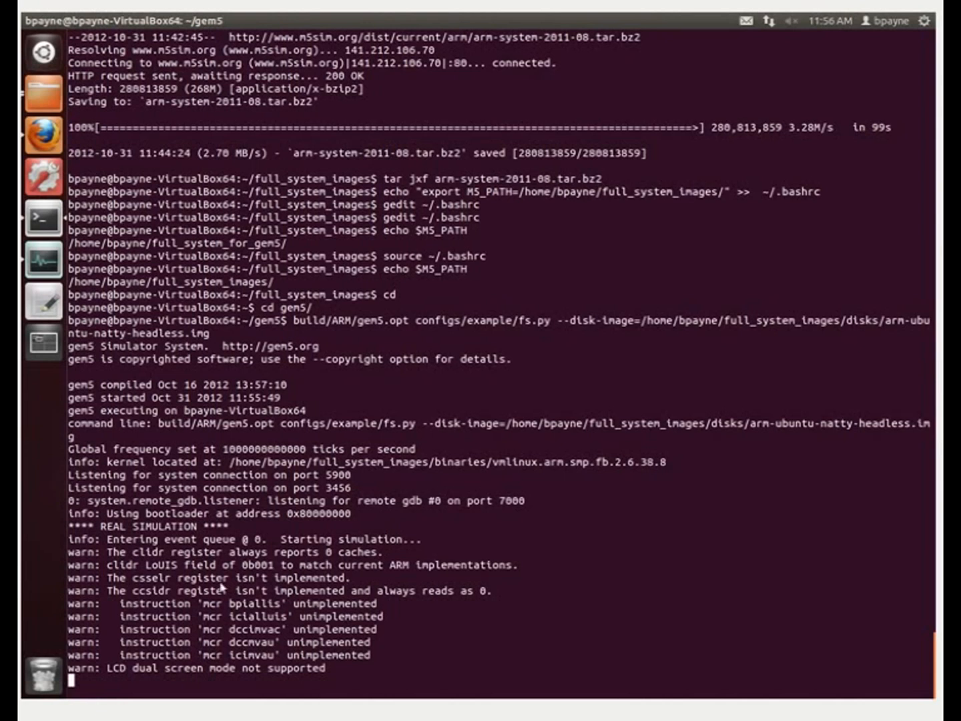
In a second terminal tab, connect with telnet 127.0.0.1 3456 to the simulated console
key(ctrl+shift+t)
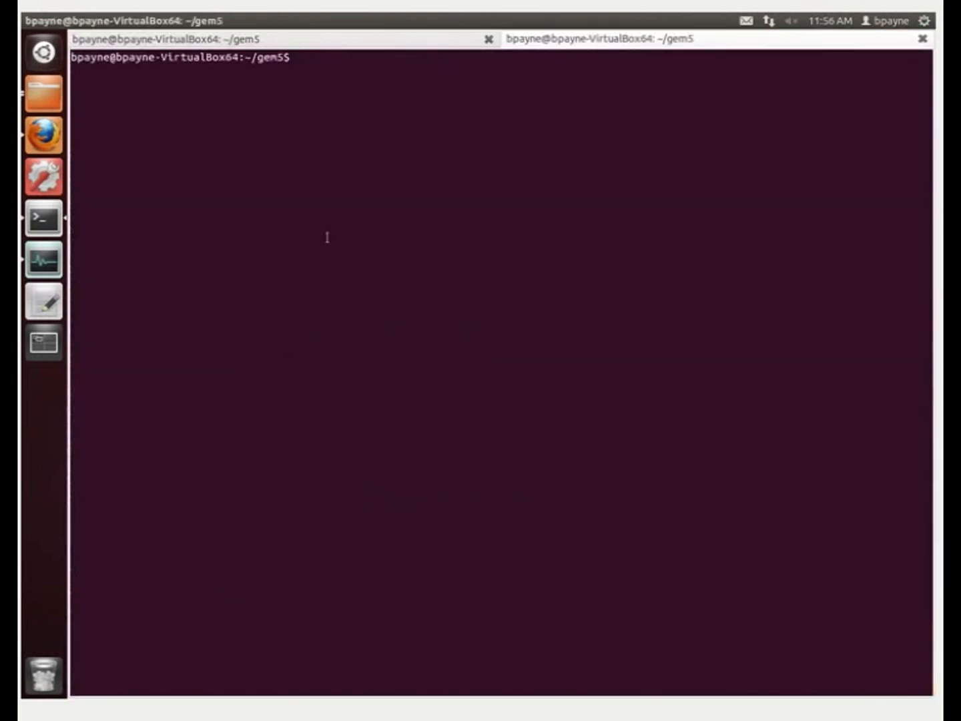
text(t)
text(elnet 127.0.0.1 3456)
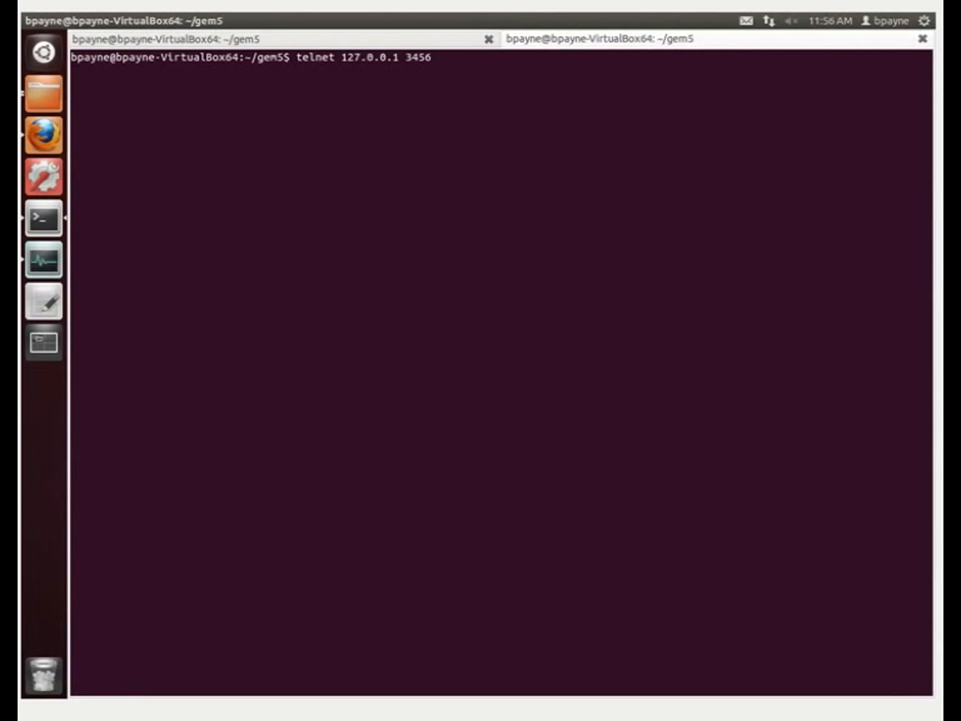
key(Return)
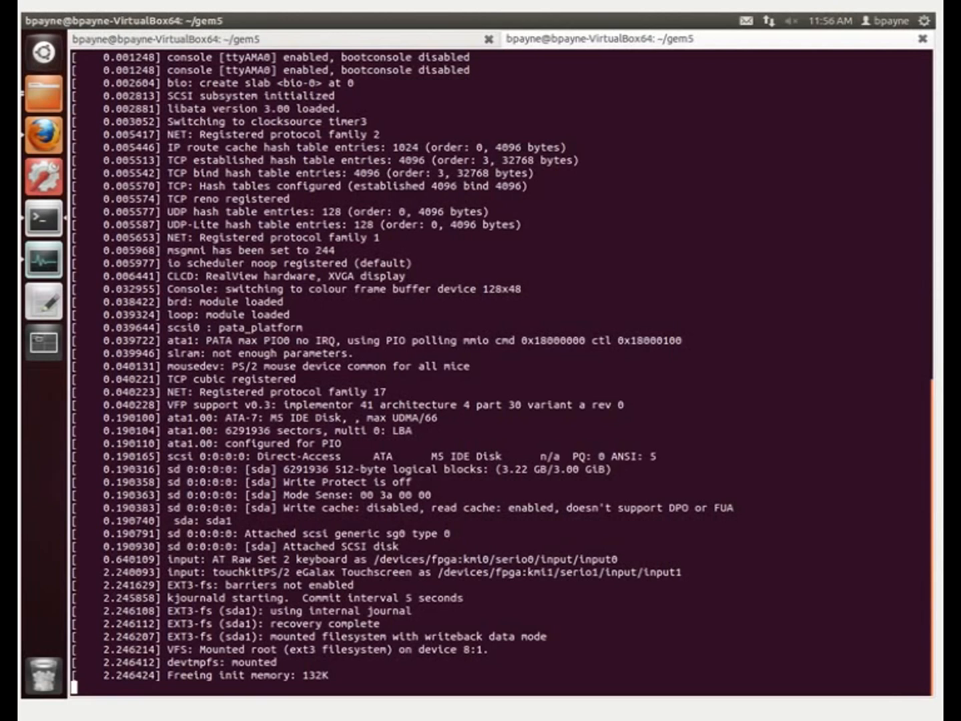
scroll(351, 263, up, 3)
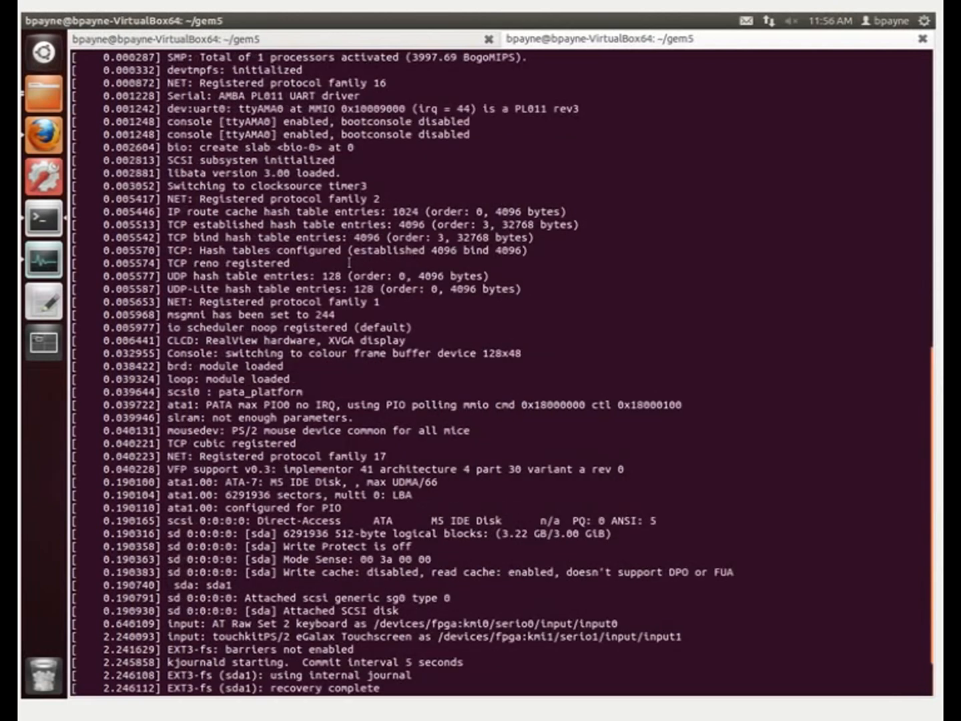
scroll(352, 263, up, 3)
scroll(352, 263, up, 5)
scroll(351, 263, up, 4)
scroll(351, 262, up, 3)
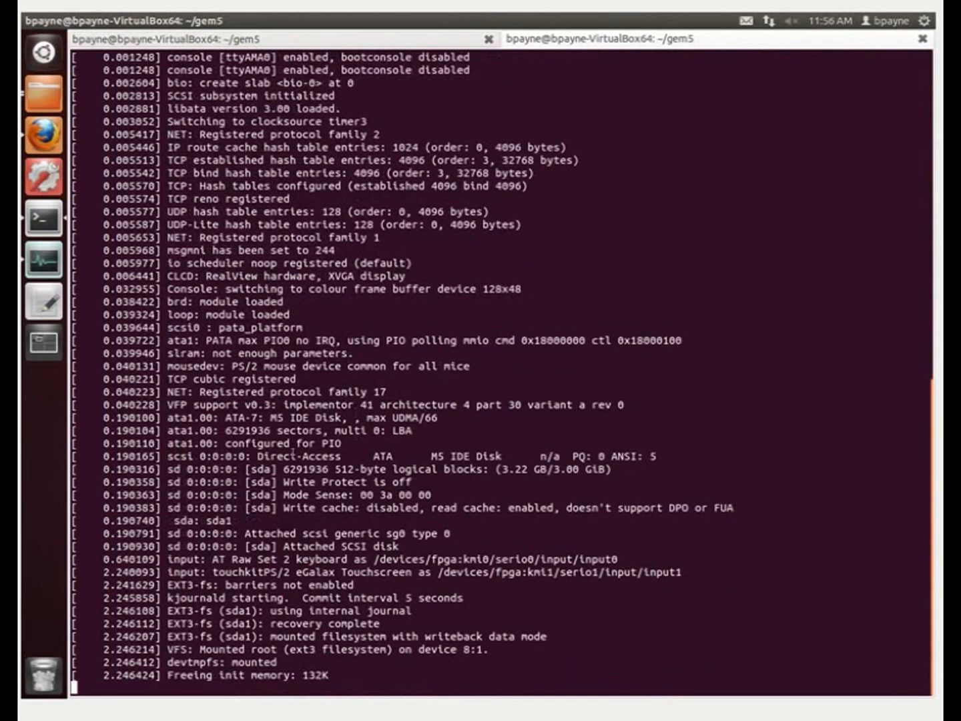
Highlight the sda disk lines and the Freeing init memory line while Ubuntu 11.04 boots
drag(171, 469, 488, 507)
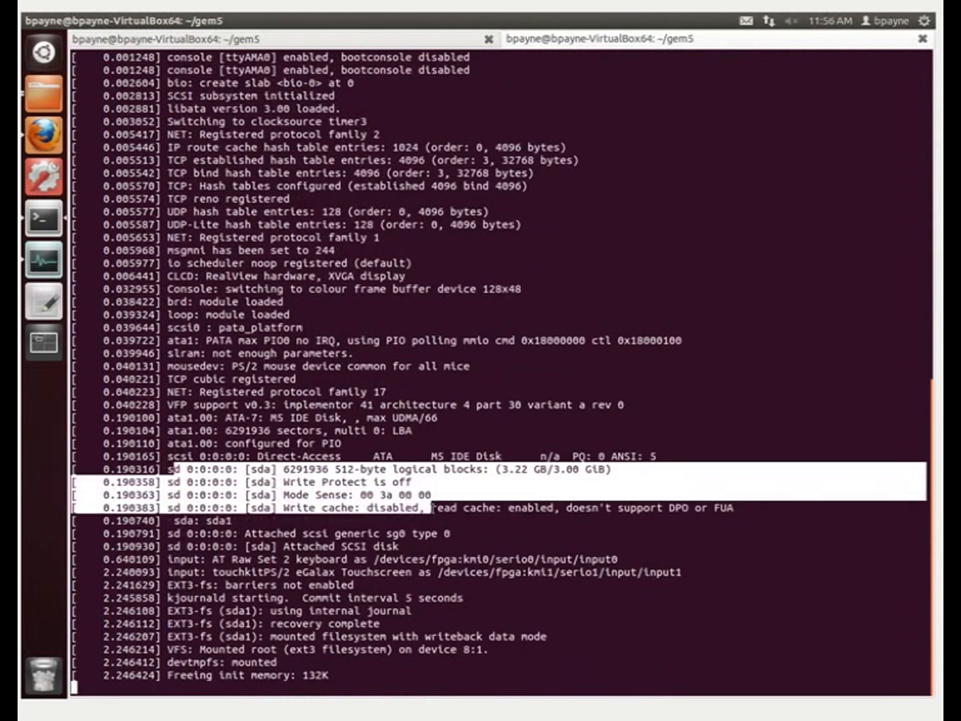
click(472, 501)
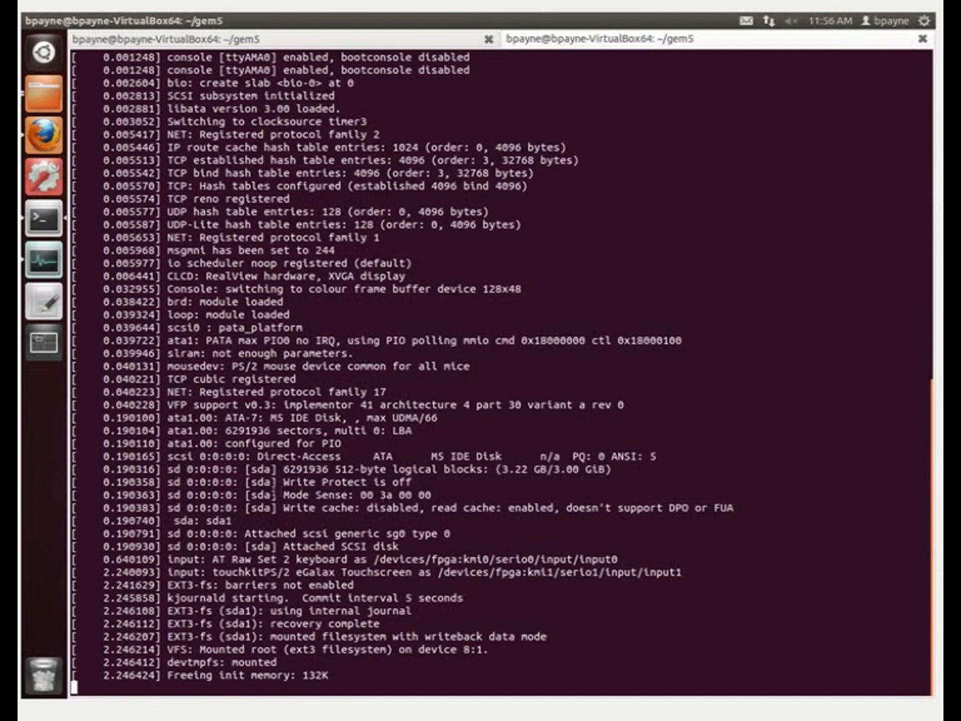
triple_click(192, 675)
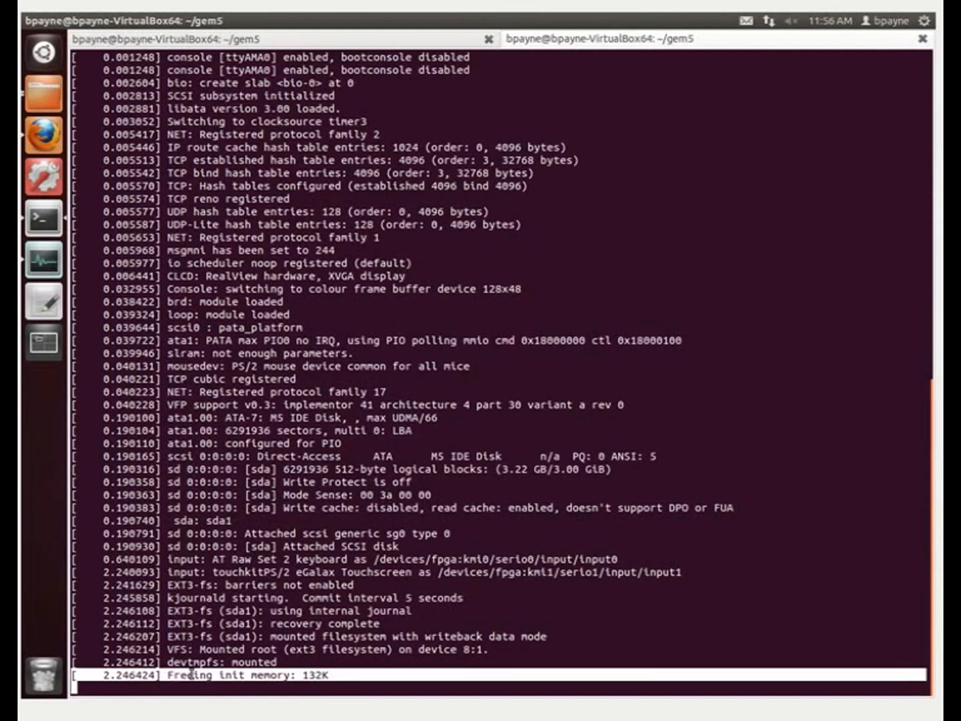
click(295, 658)
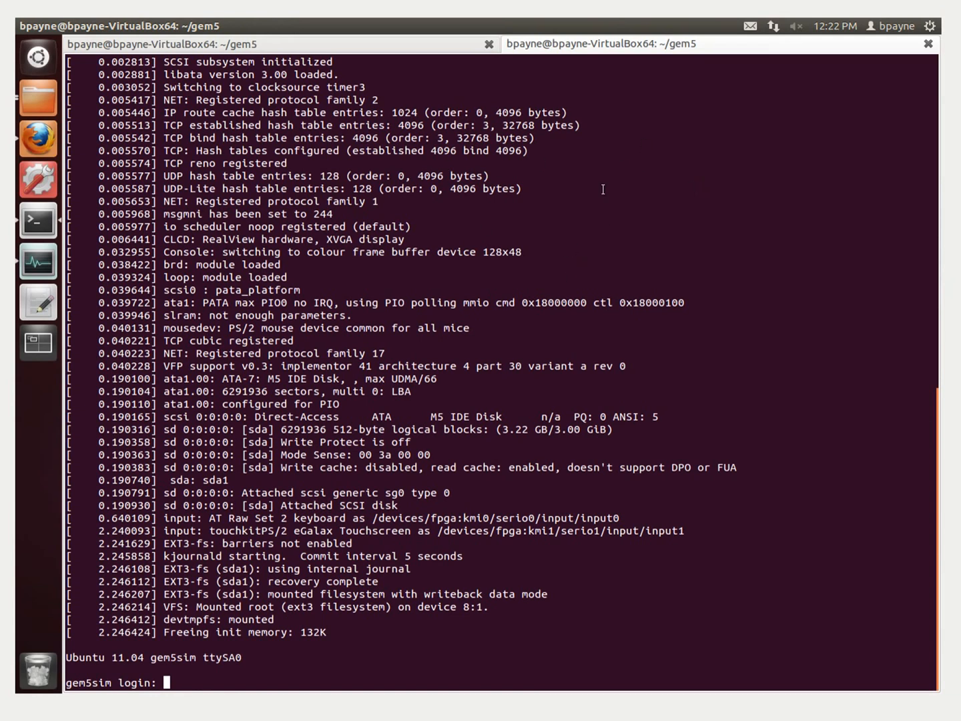
click(632, 46)
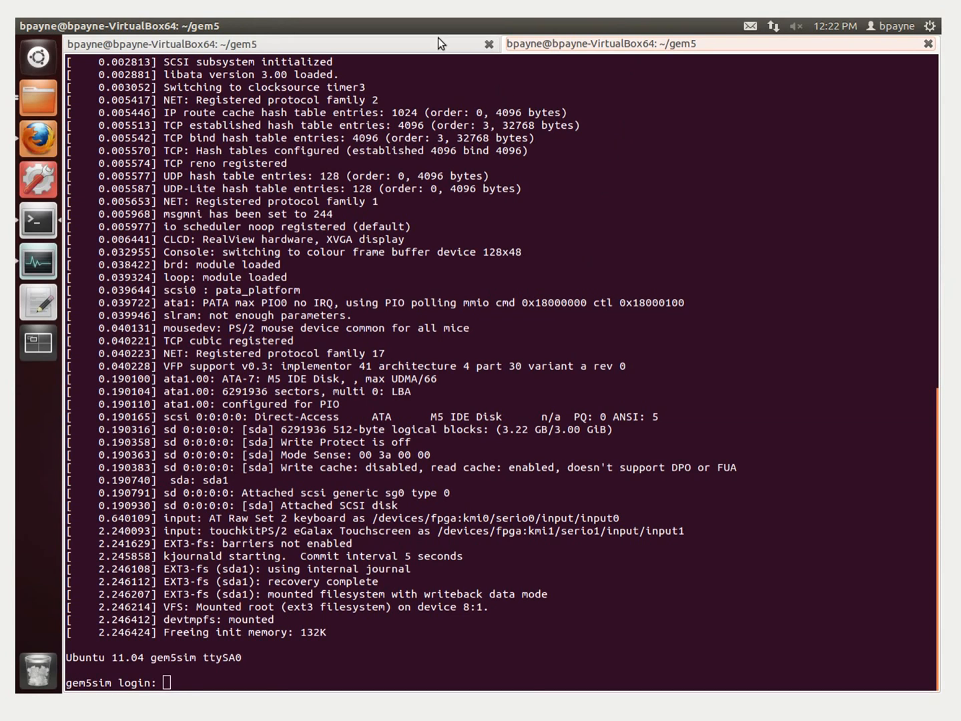
click(407, 46)
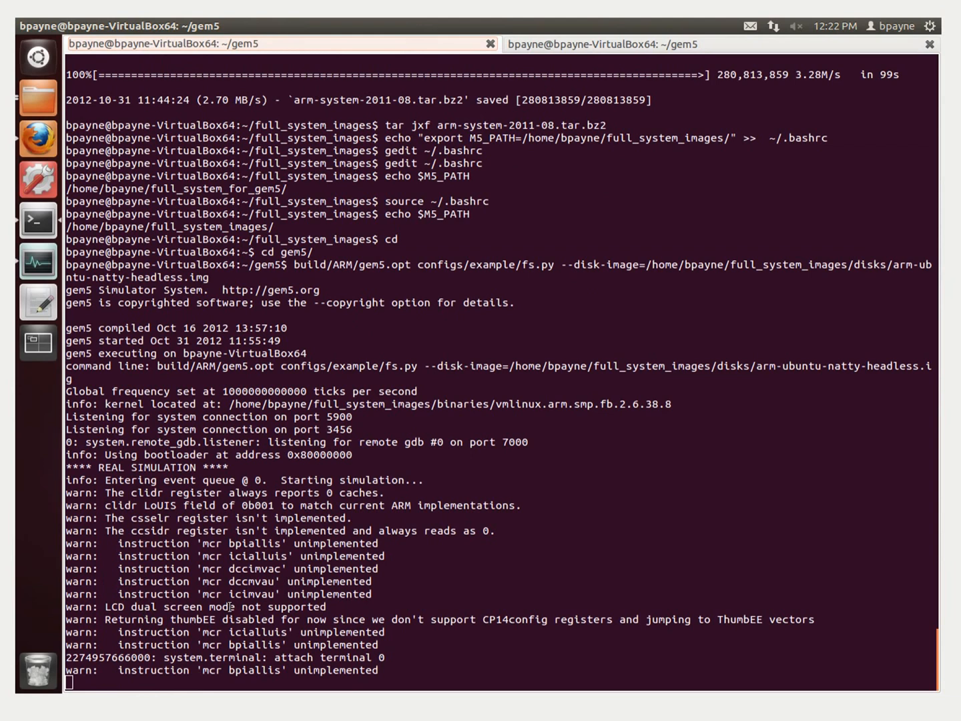
click(96, 658)
triple_click(97, 658)
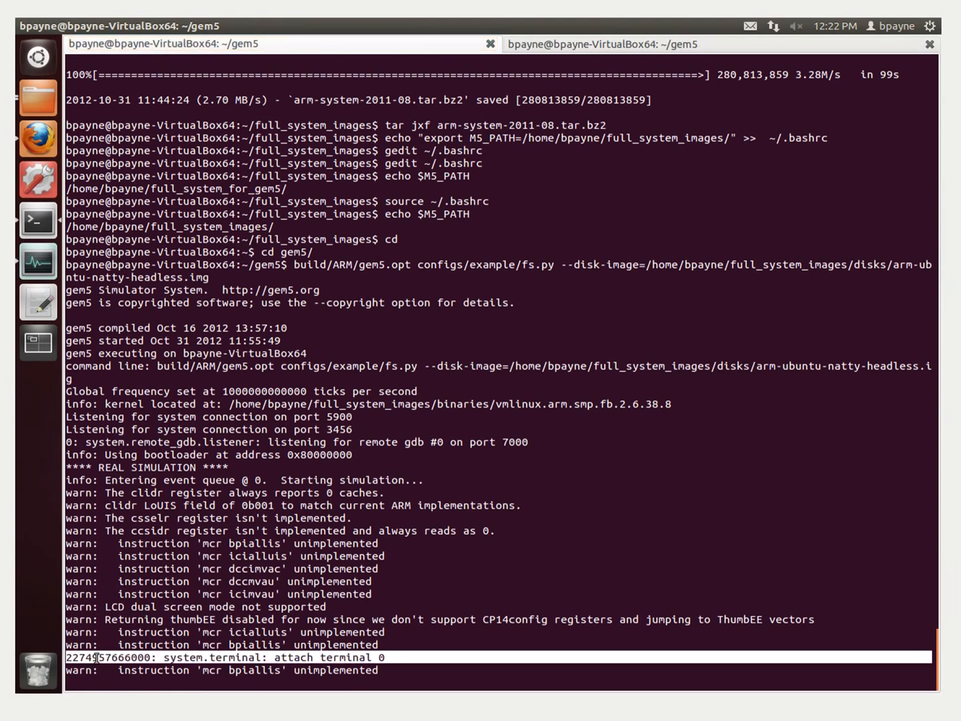
click(141, 655)
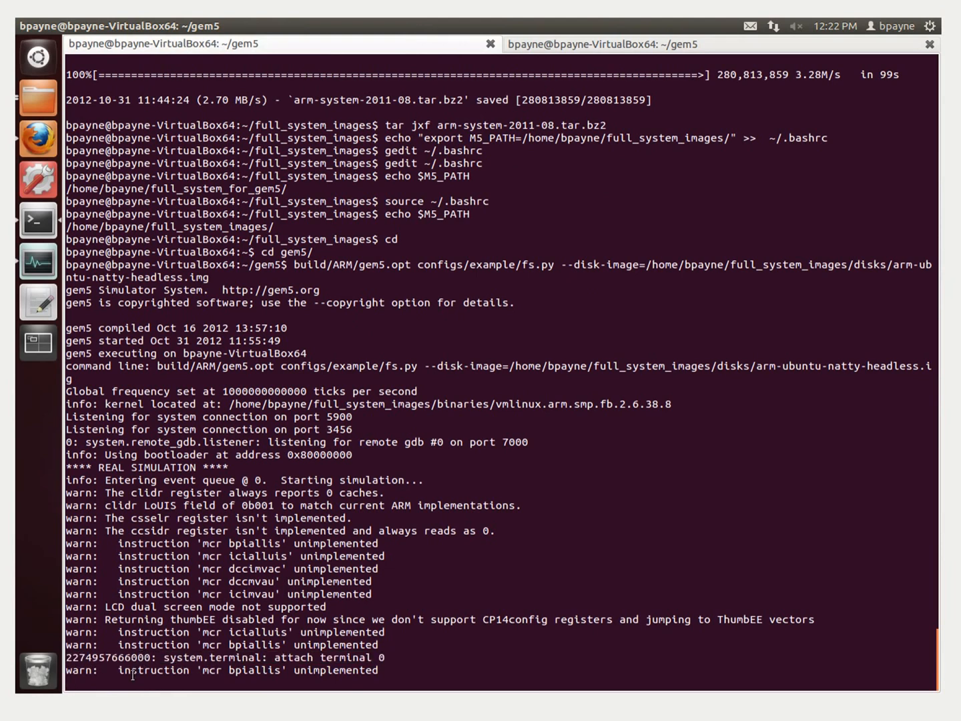
double_click(119, 659)
click(119, 659)
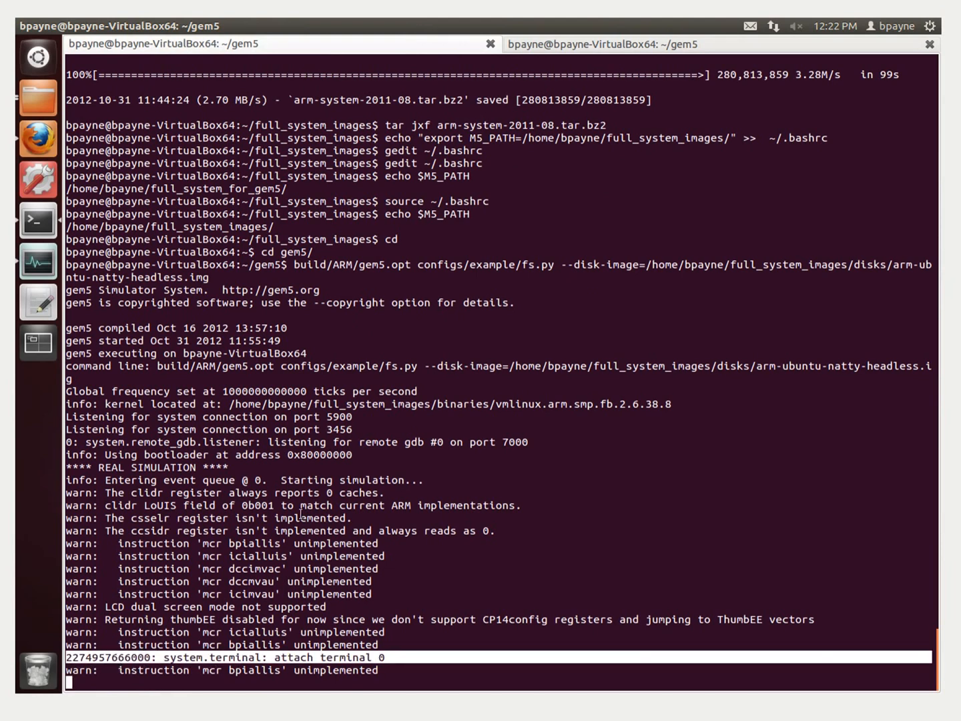
At the gem5sim login prompt log in as root and run help to list bash builtins
click(654, 44)
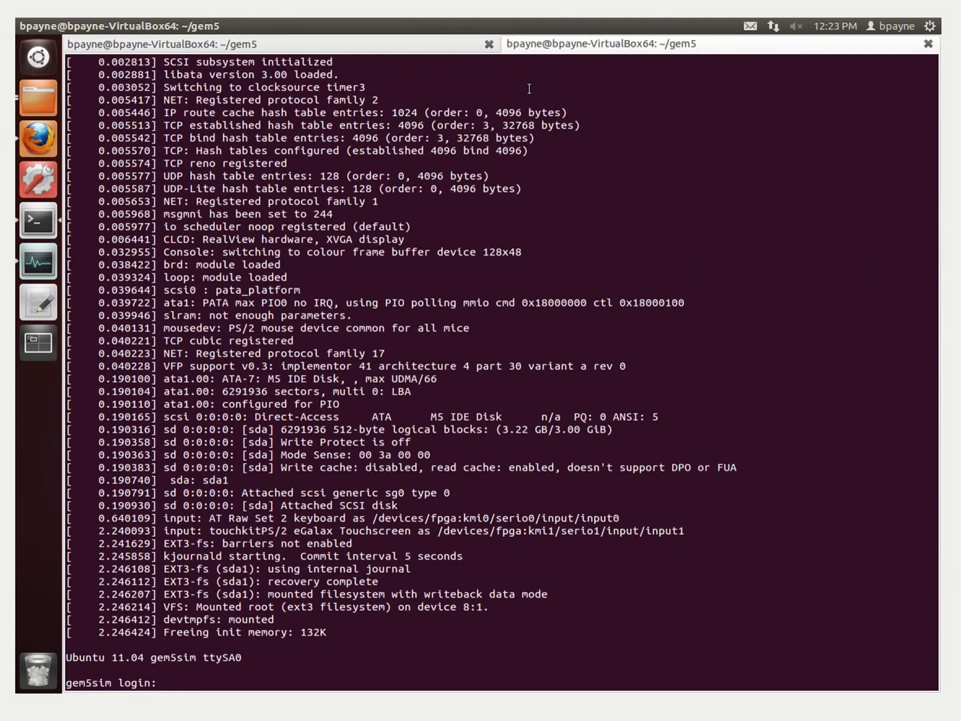
text(root)
key(Return)
text(root)
key(Return)
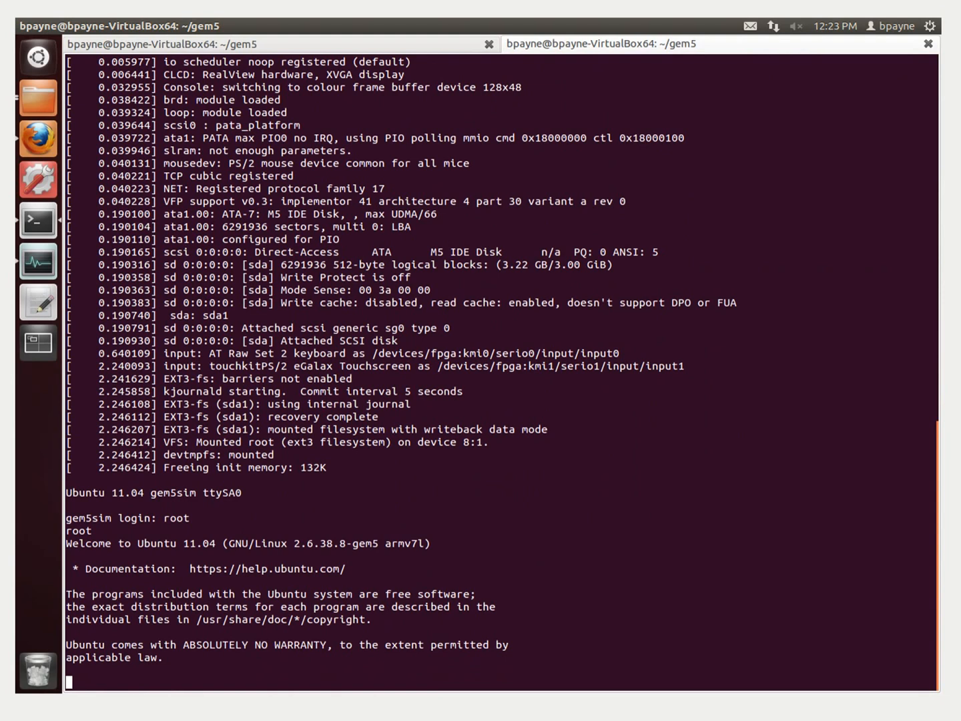
key(Return)
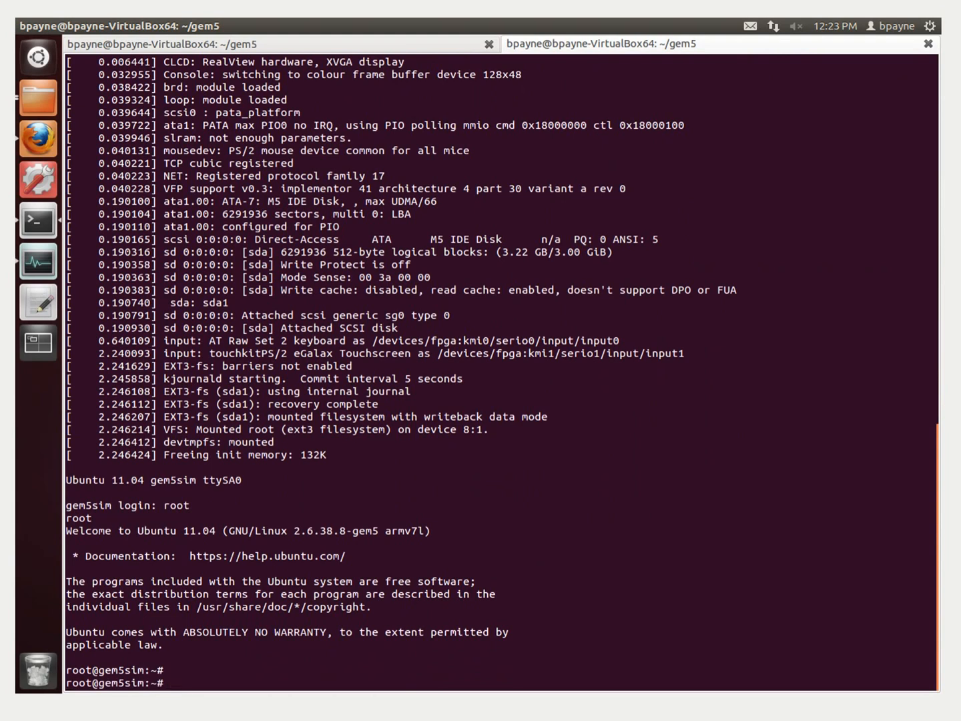
text(help)
key(Return)
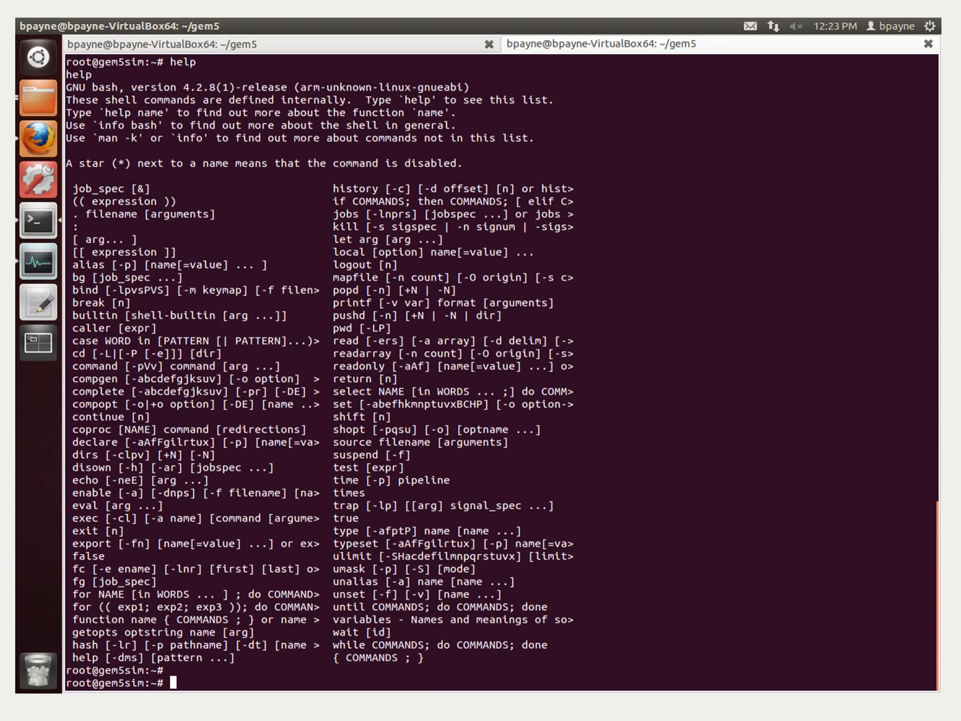
text(ls)
Run ls, then wget and scp without arguments to show their usage messages
key(Return)
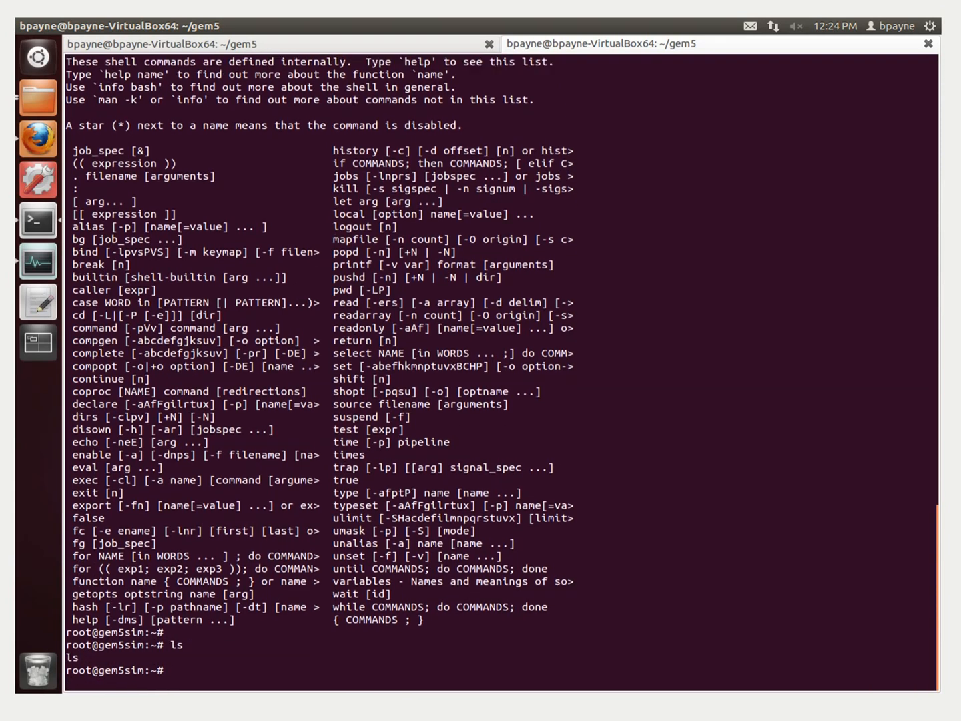
key(Return)
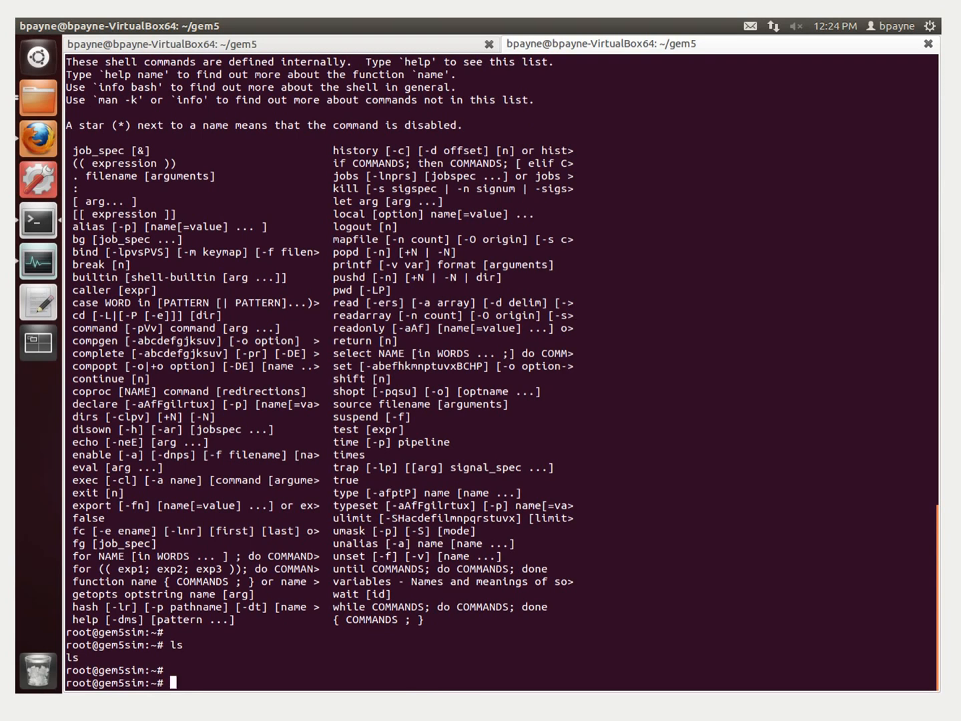
text(wget)
key(Return)
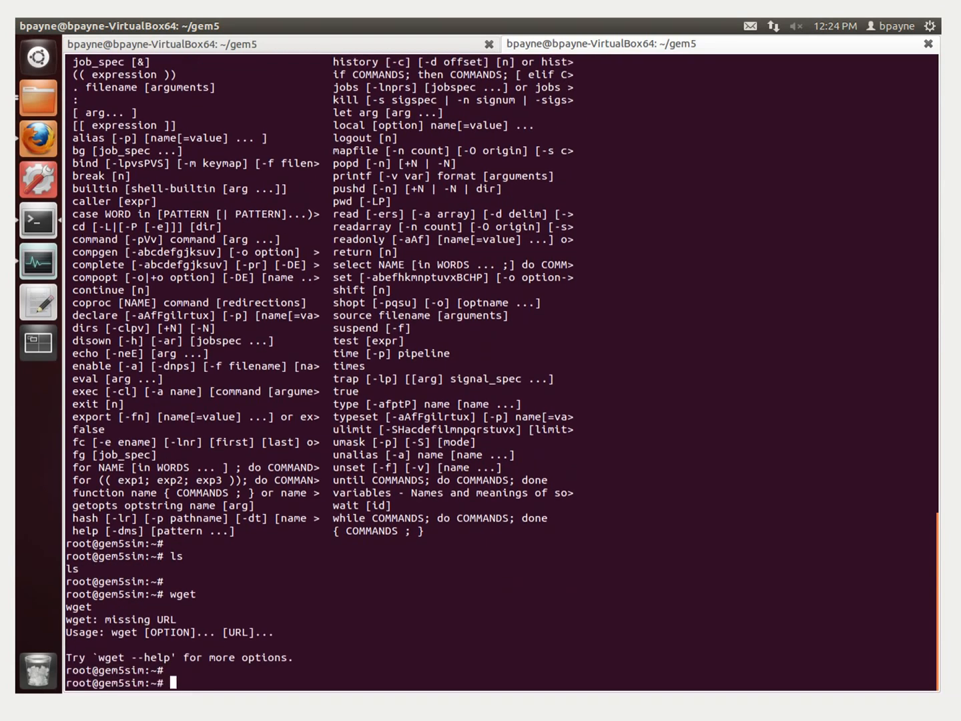
text(scp)
key(Return)
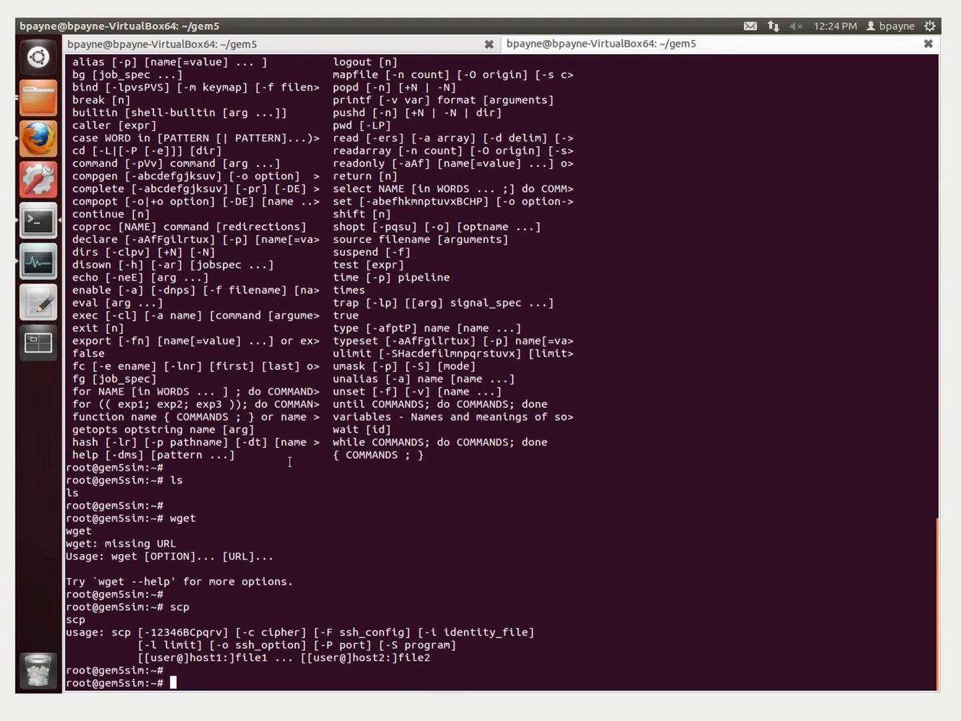
Close the telnet console tab, confirming the kill so gem5 reports terminal 0 detached
click(929, 44)
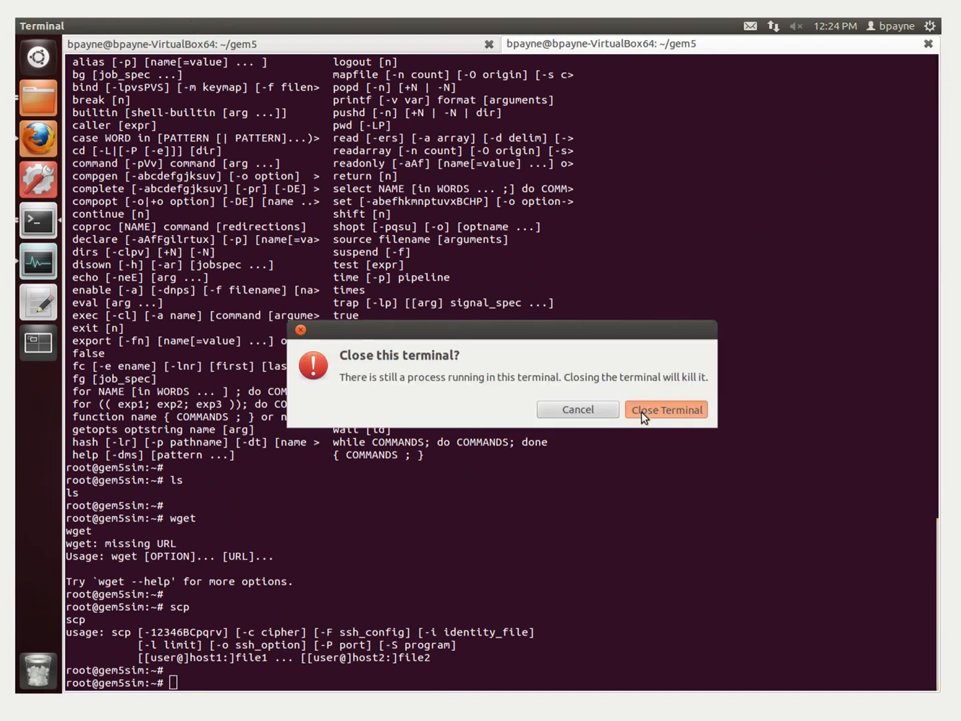
click(666, 409)
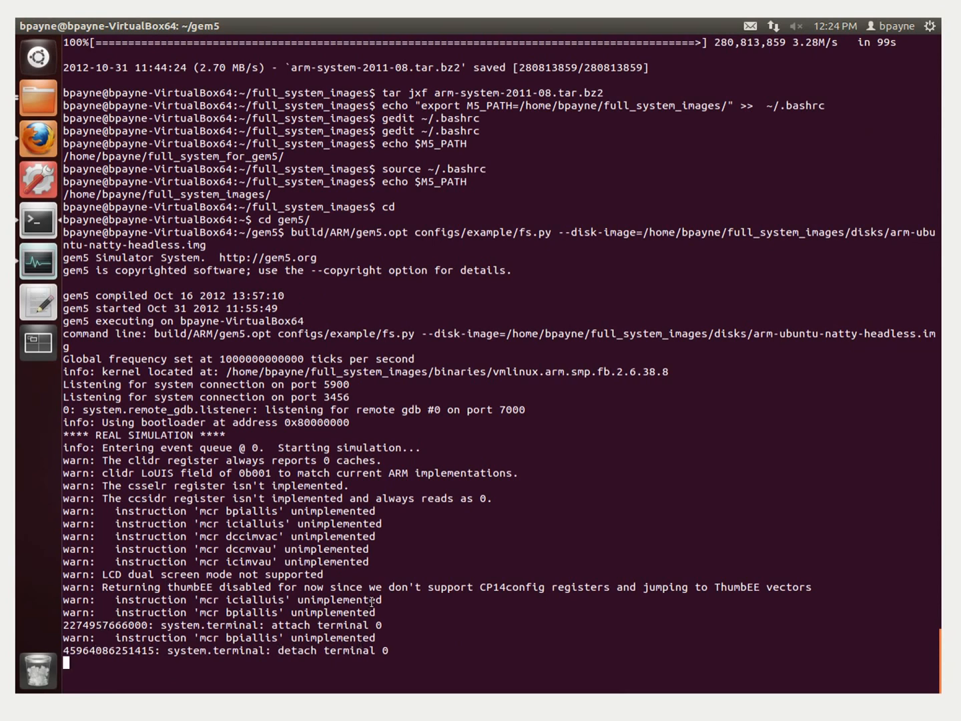
key(ctrl+c)
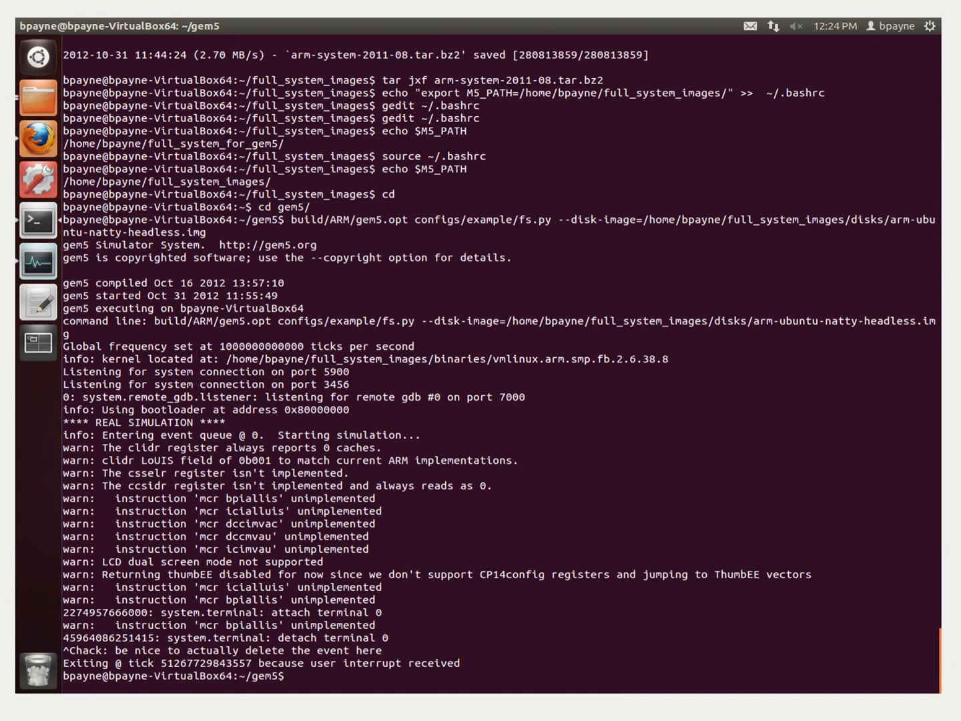
triple_click(177, 663)
click(177, 663)
click(800, 1)
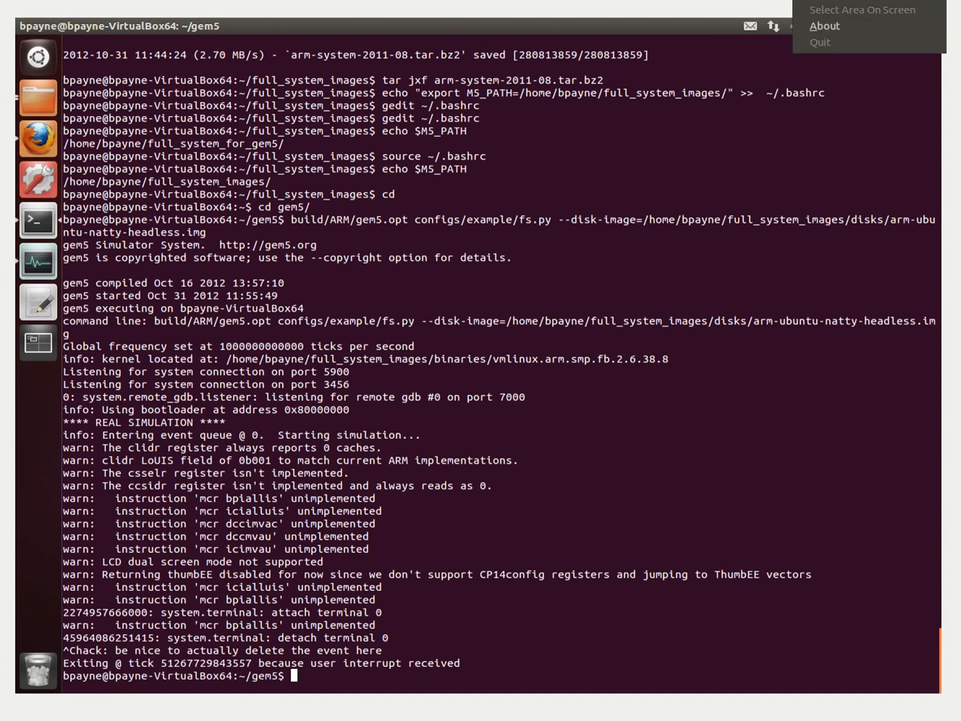